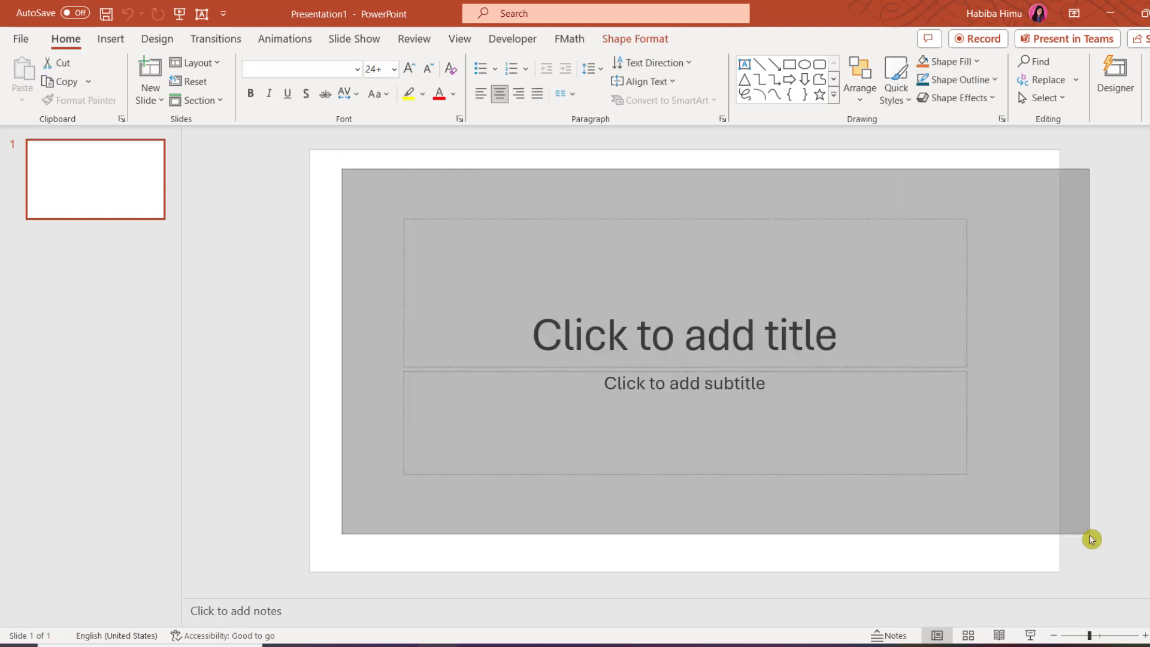
# Delete both the title and subtitle placeholders from slide 1.
pyautogui.moveTo(344, 173); pyautogui.dragTo(1091, 537)
pyautogui.press('Delete')
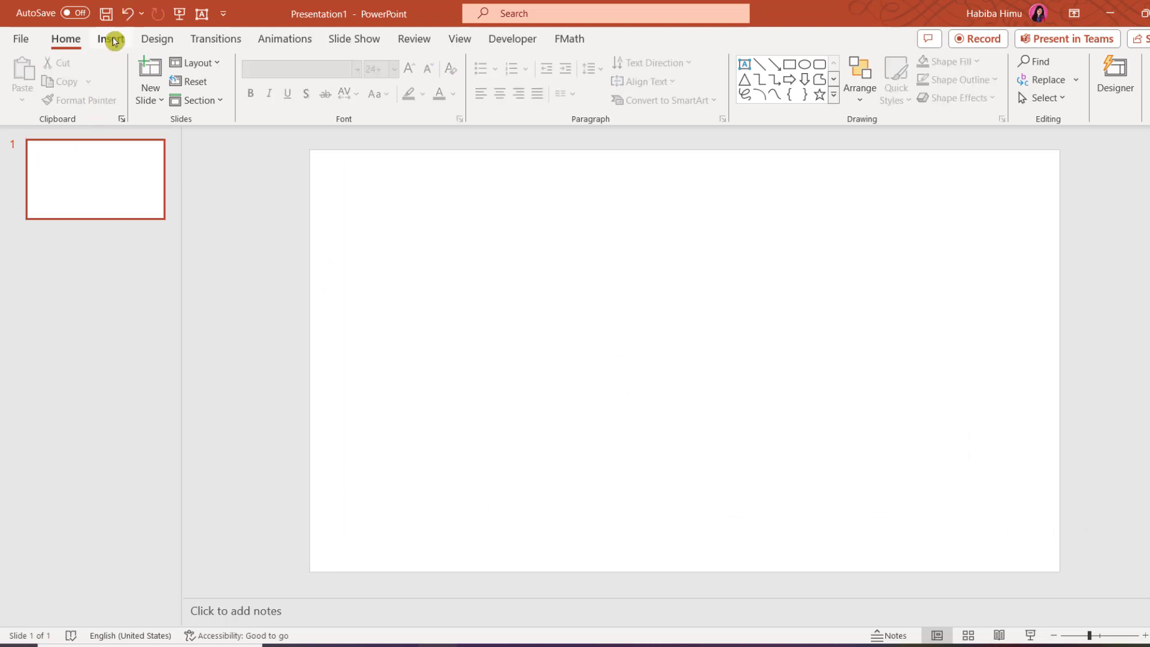
# Insert 'Are you following your dreams_ - 6 Minute English.mp4' from the Desktop onto slide 1.
pyautogui.click(114, 44)
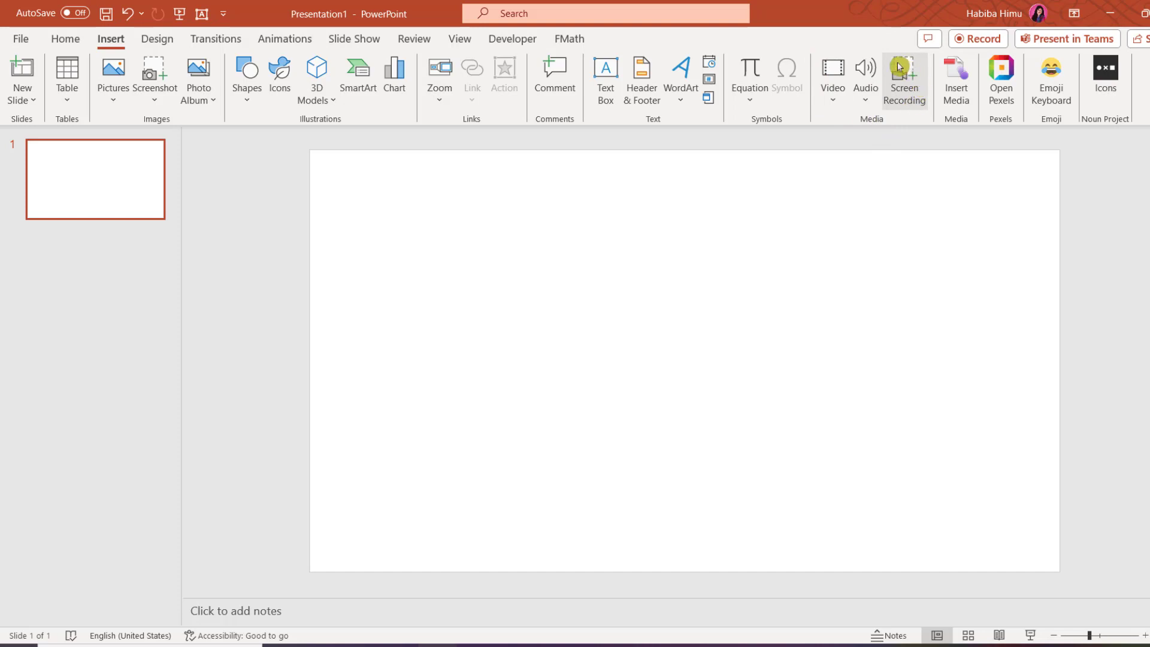
pyautogui.click(836, 103)
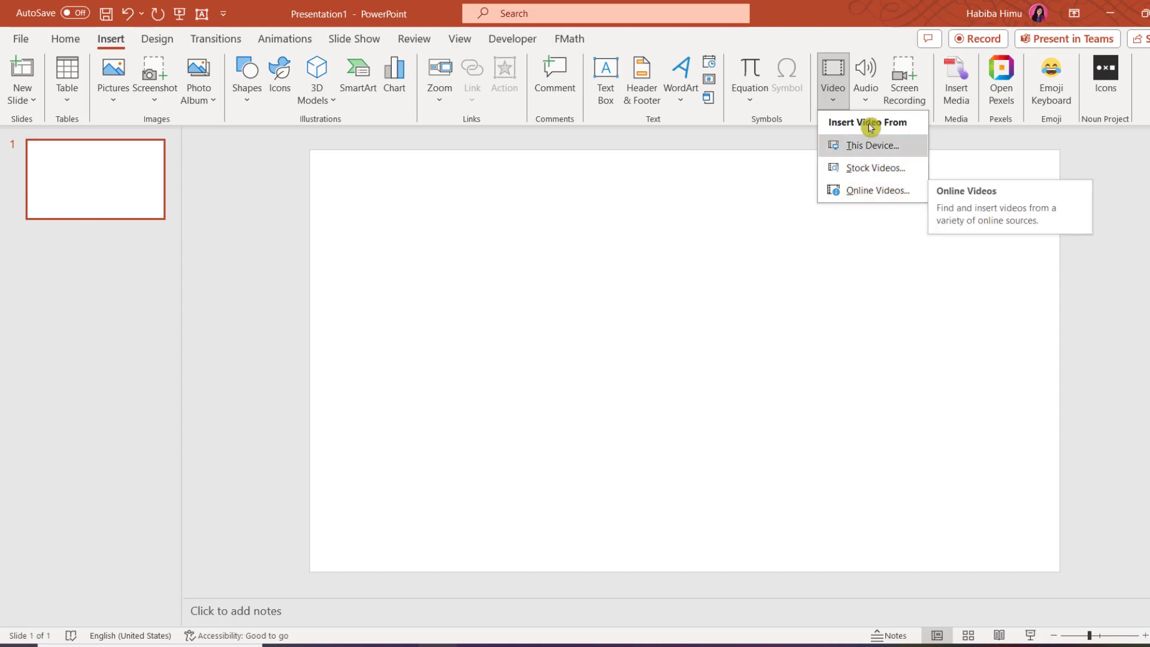
pyautogui.click(872, 146)
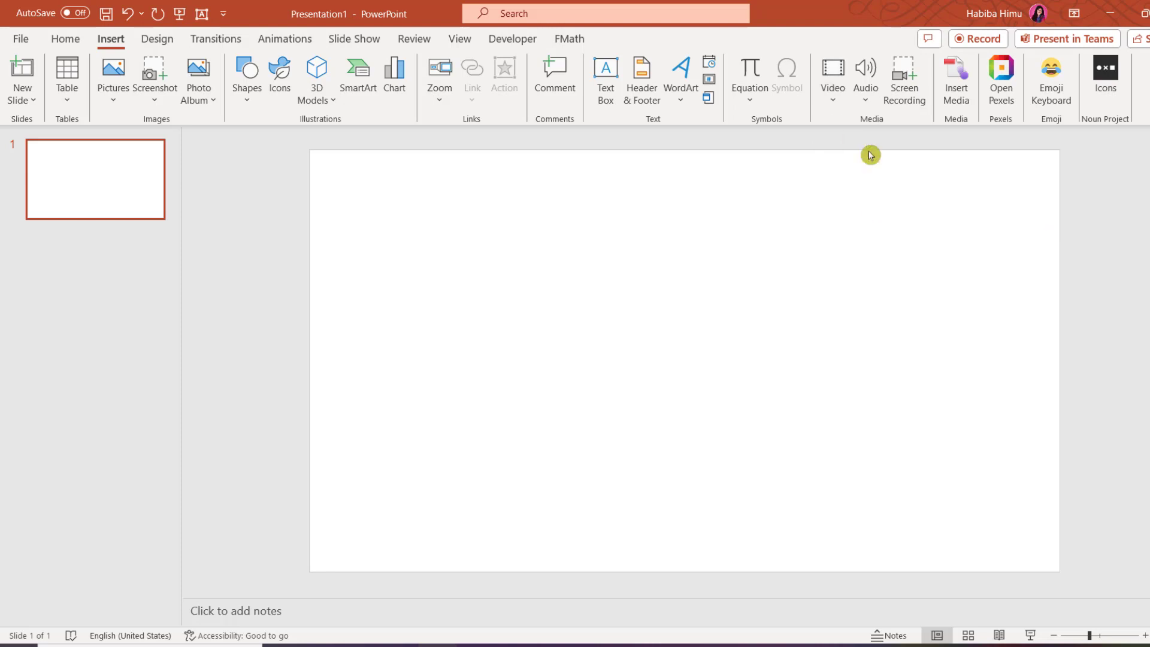
pyautogui.click(63, 129)
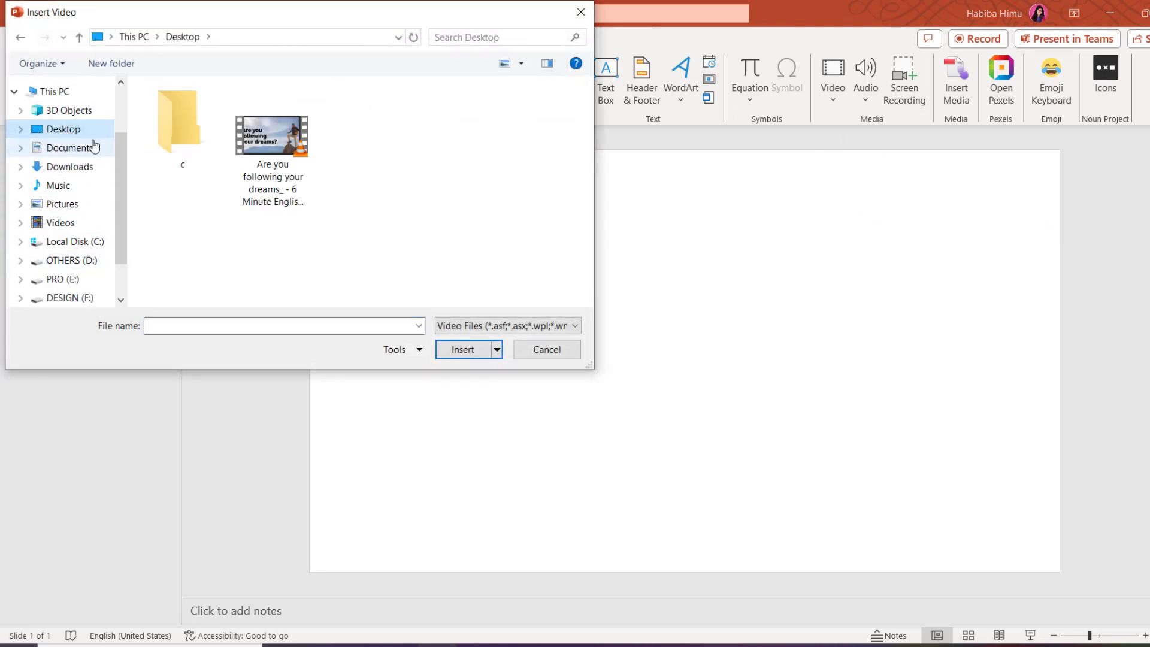
pyautogui.click(321, 182)
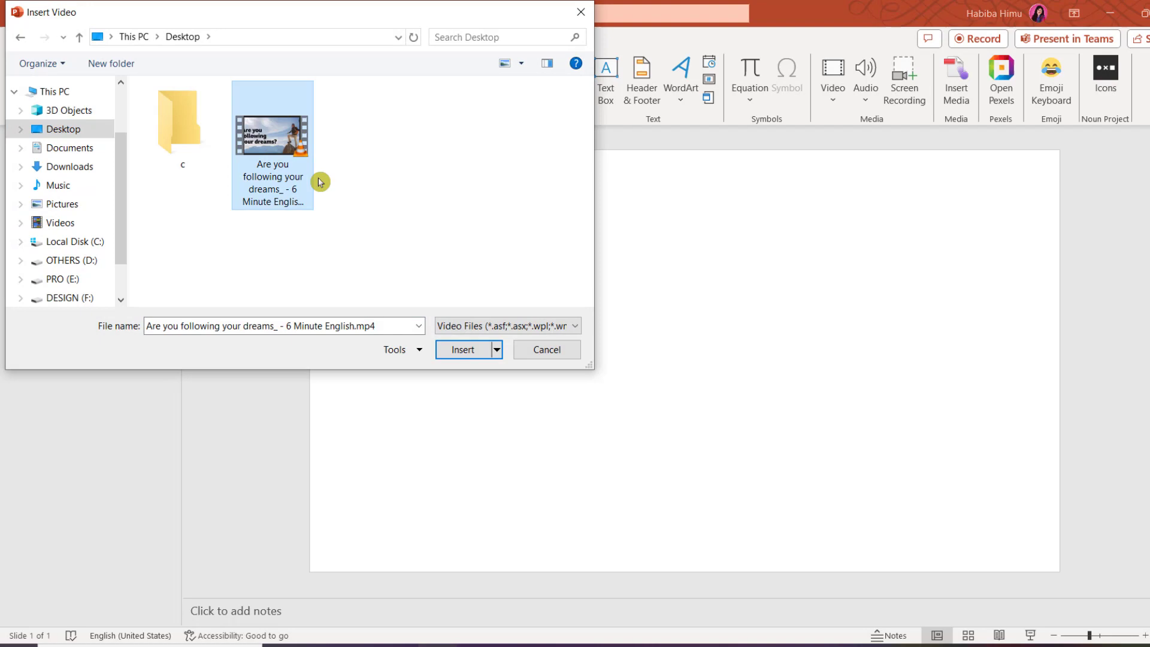
pyautogui.click(470, 350)
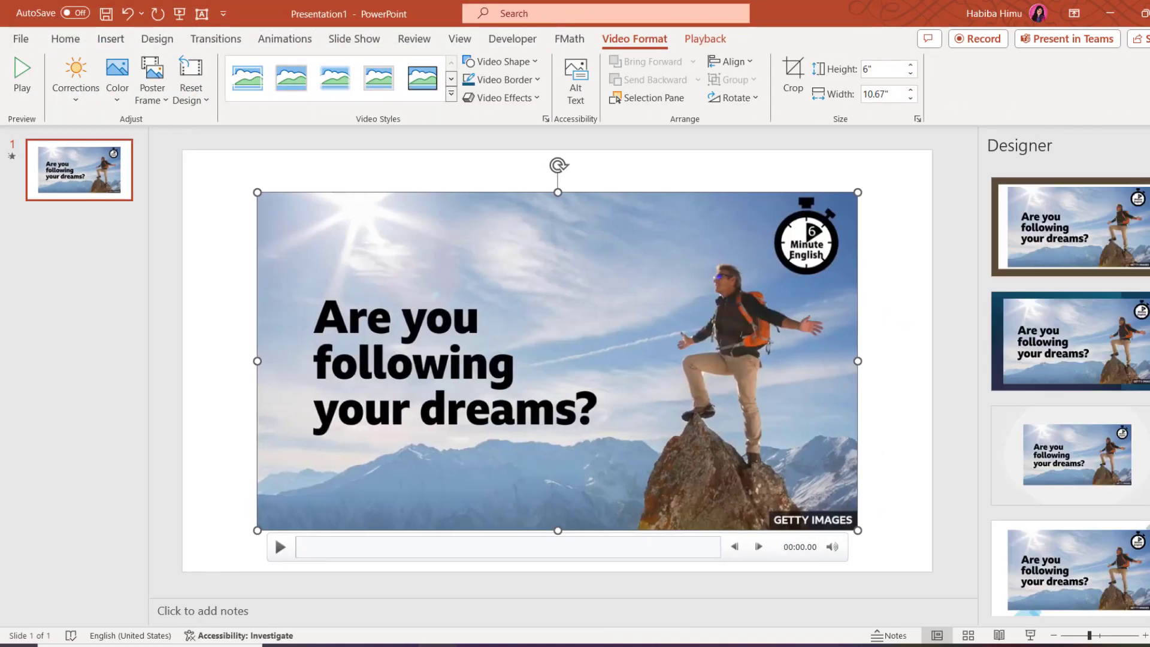
pyautogui.click(1125, 173)
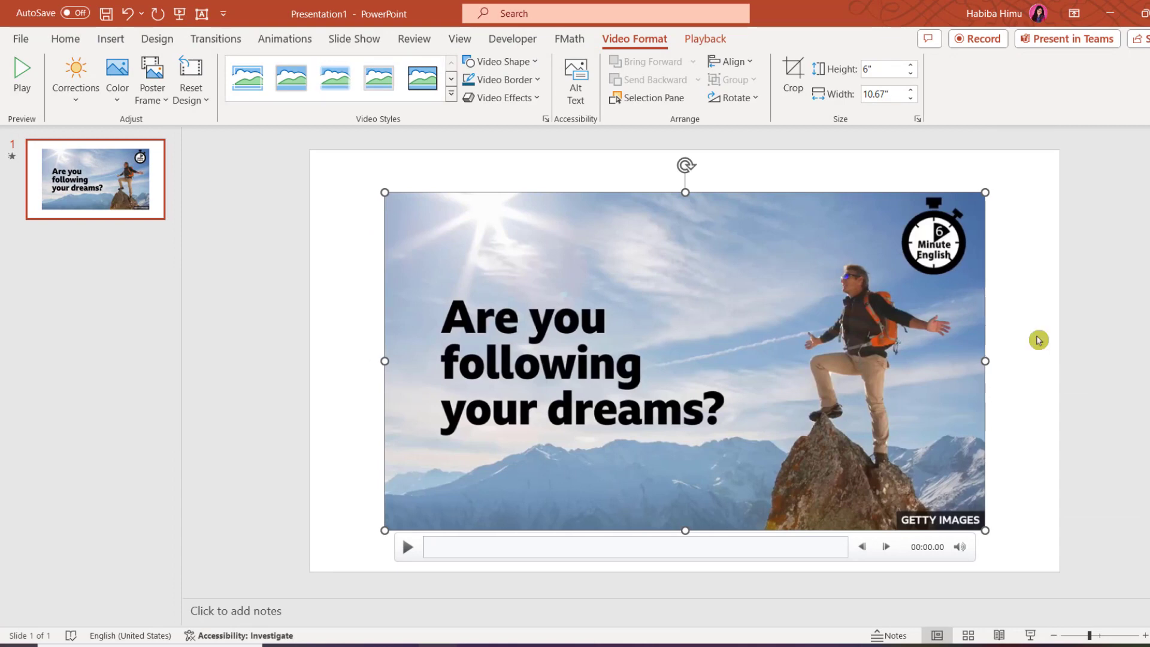
pyautogui.click(1046, 359)
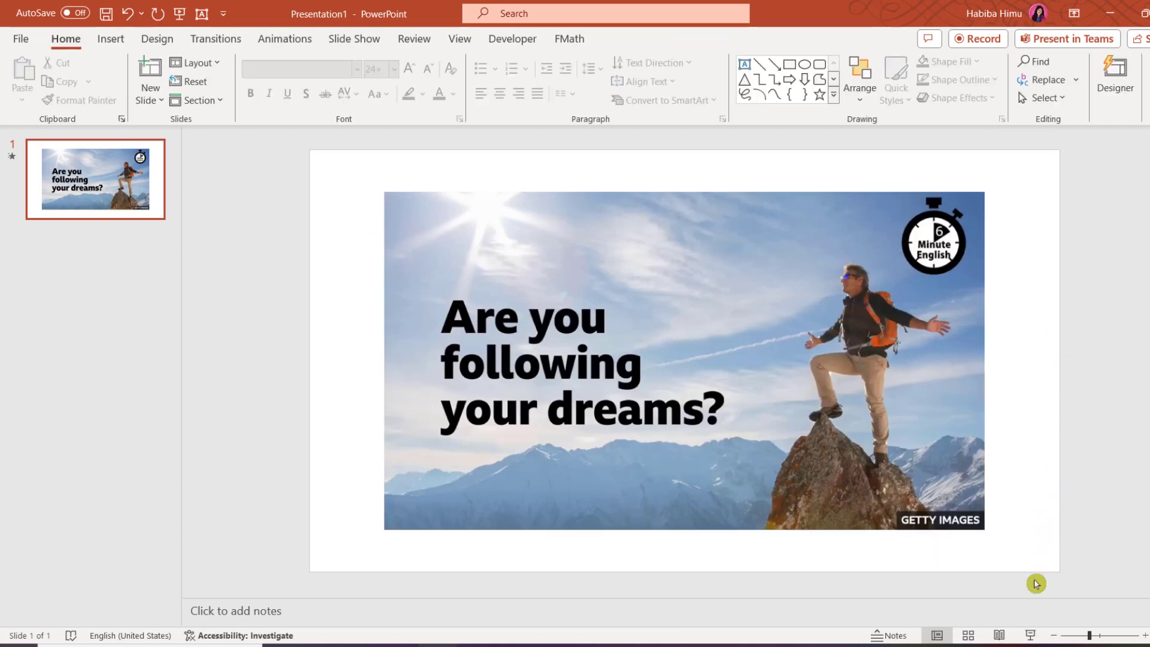
pyautogui.click(1030, 635)
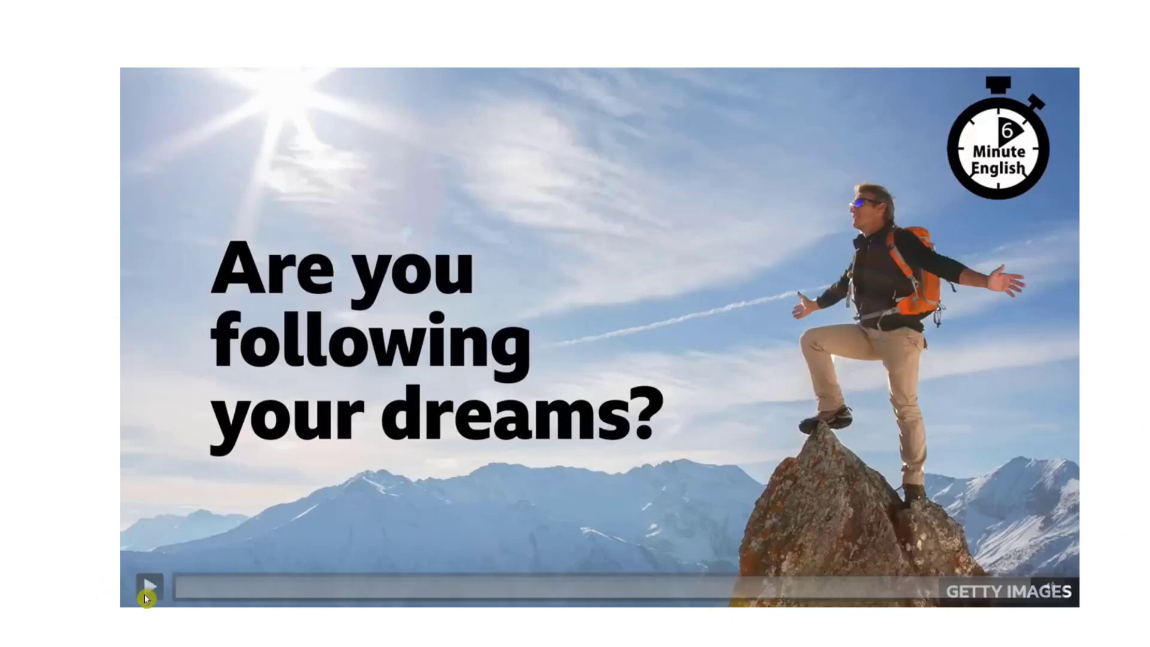
pyautogui.moveTo(151, 588)
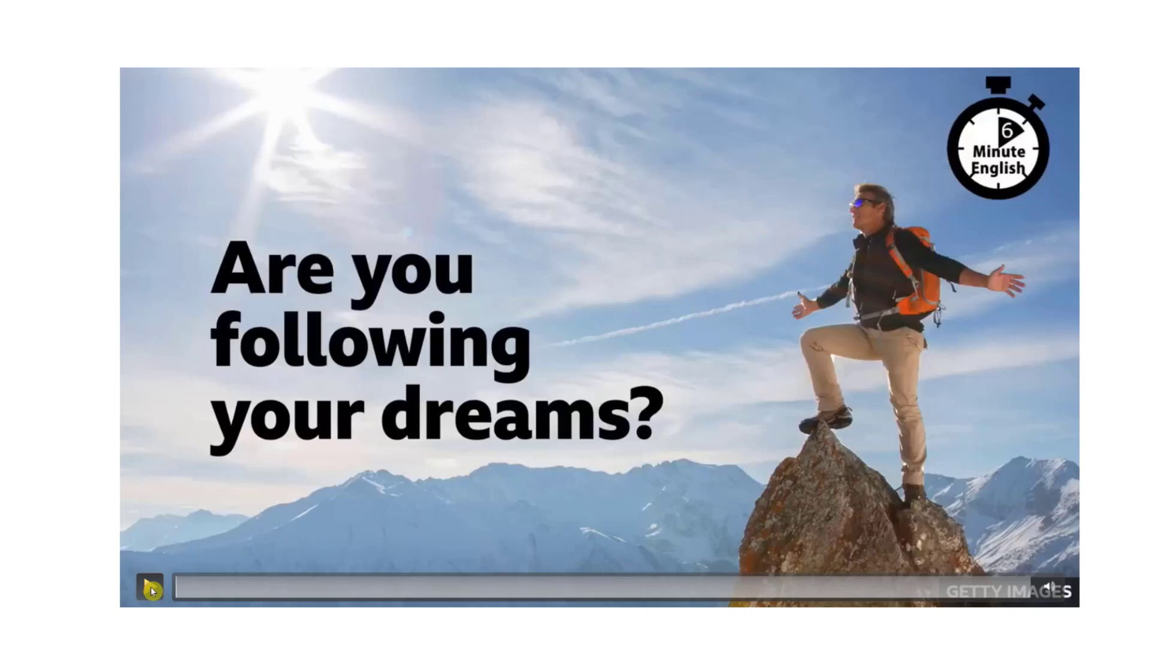
pyautogui.click(153, 592)
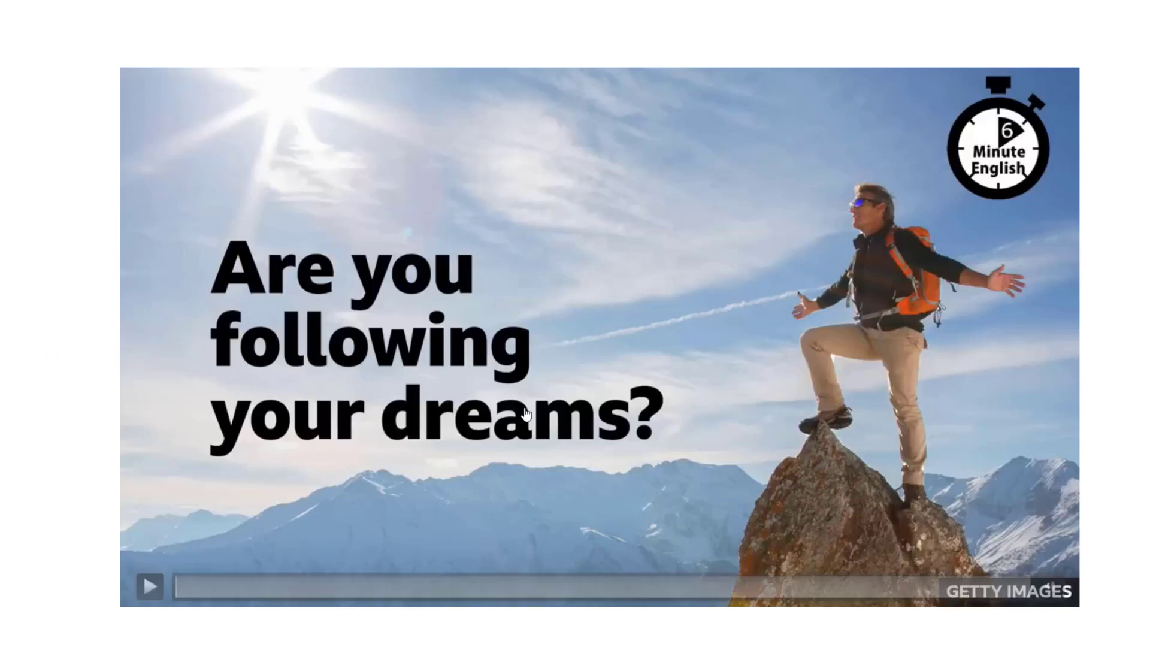
pyautogui.press('Escape')
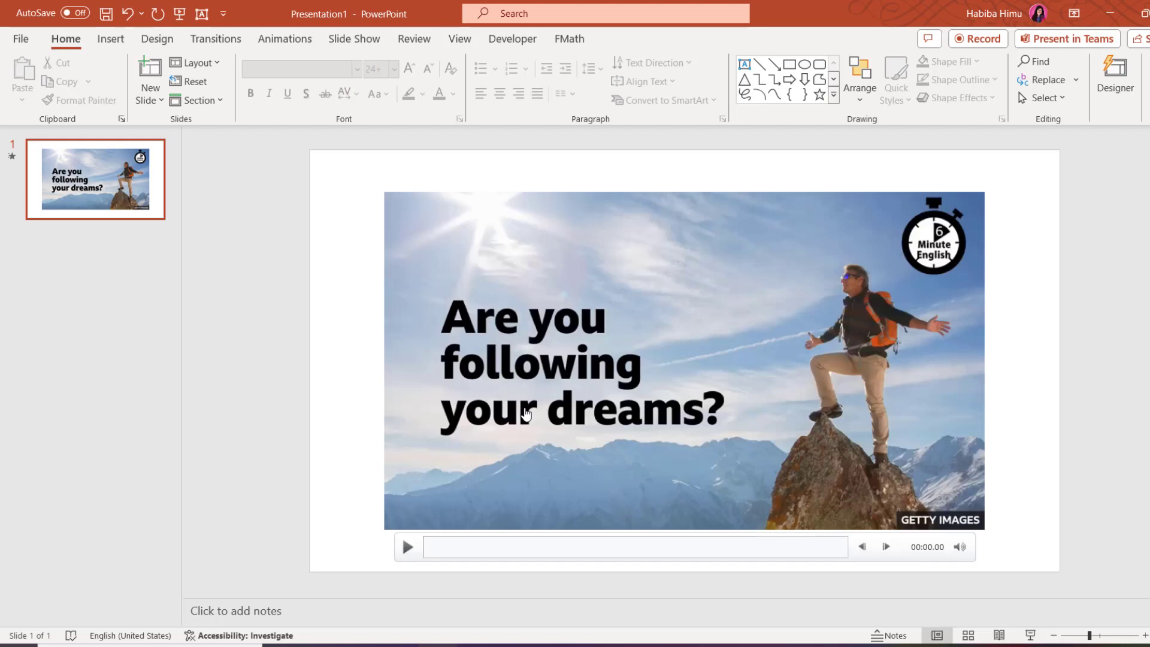
# Set slide 1's video to start Automatically and stretch it to cover the entire slide.
pyautogui.click(37, 205)
pyautogui.click(510, 201)
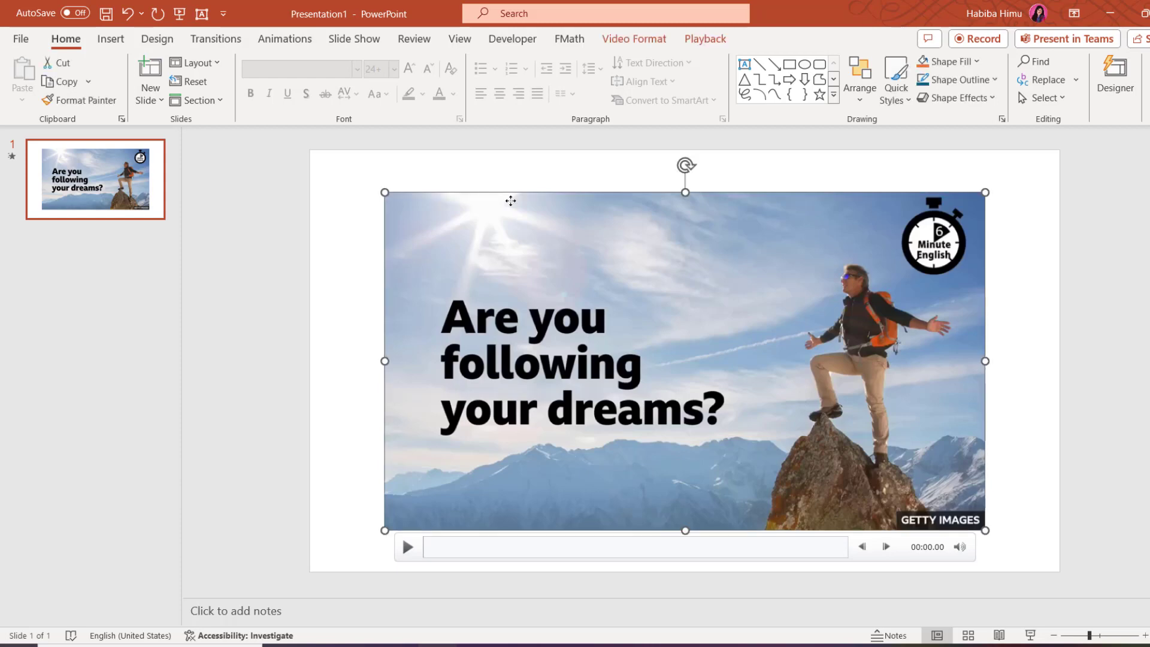
pyautogui.click(691, 47)
pyautogui.click(708, 44)
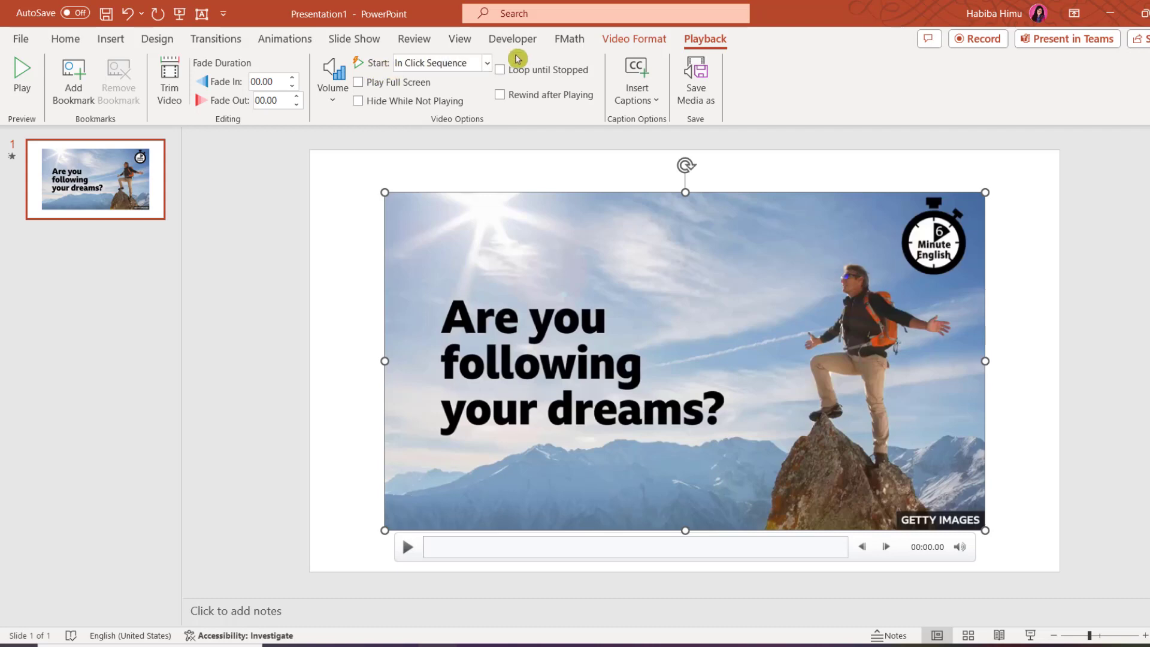
pyautogui.click(489, 63)
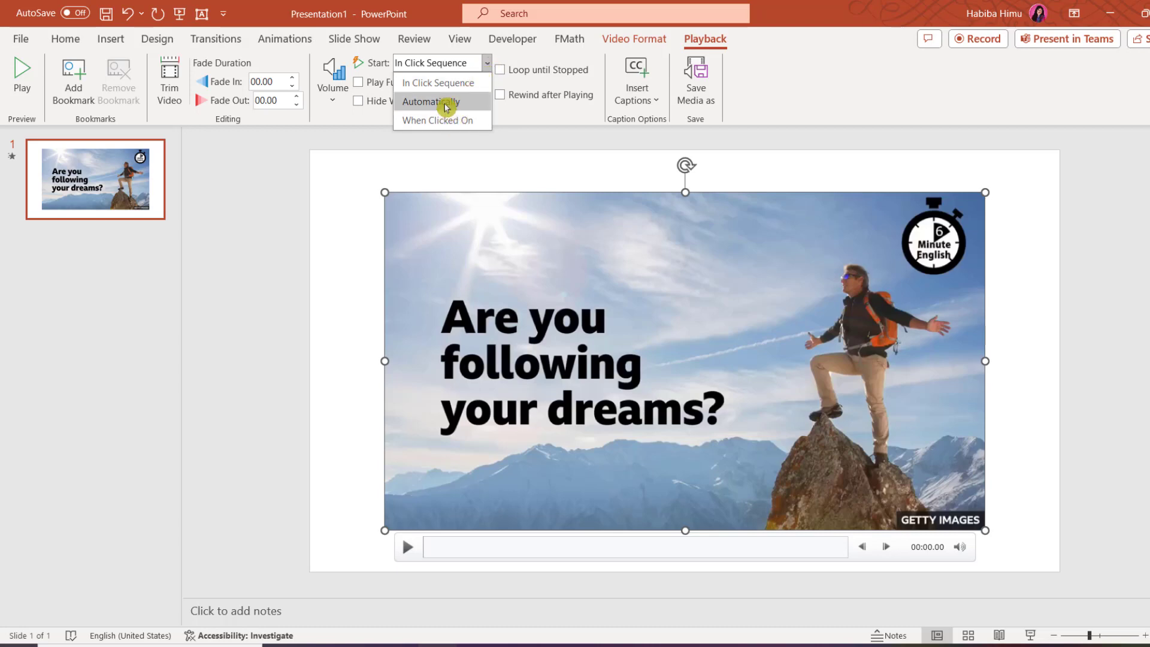
pyautogui.click(447, 103)
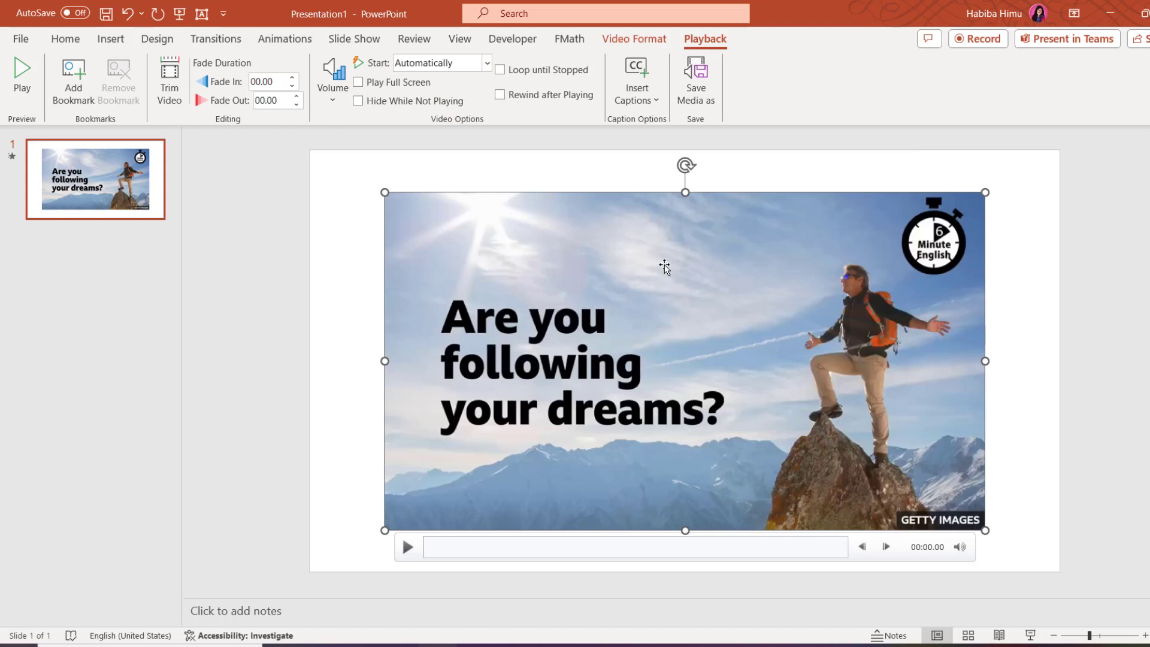
pyautogui.moveTo(665, 267); pyautogui.dragTo(593, 226)
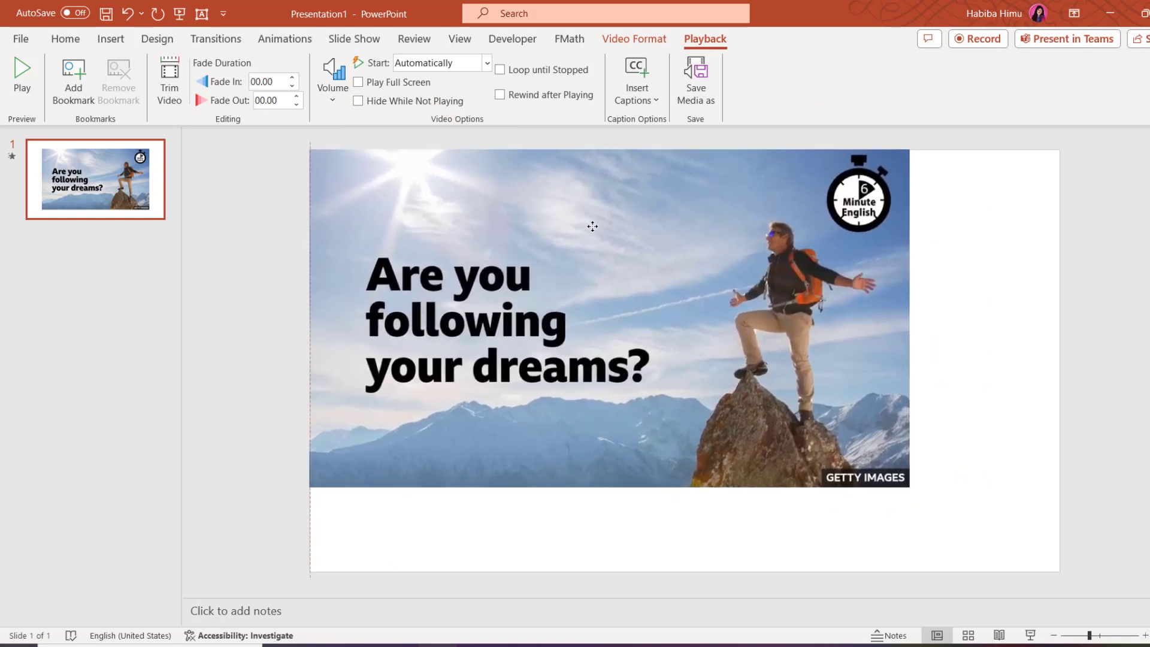
pyautogui.moveTo(910, 487)
pyautogui.mouseDown()
pyautogui.moveTo(982, 546)
pyautogui.moveTo(707, 357)
pyautogui.moveTo(953, 529)
pyautogui.moveTo(1062, 572)
pyautogui.mouseUp()
pyautogui.click(1107, 532)
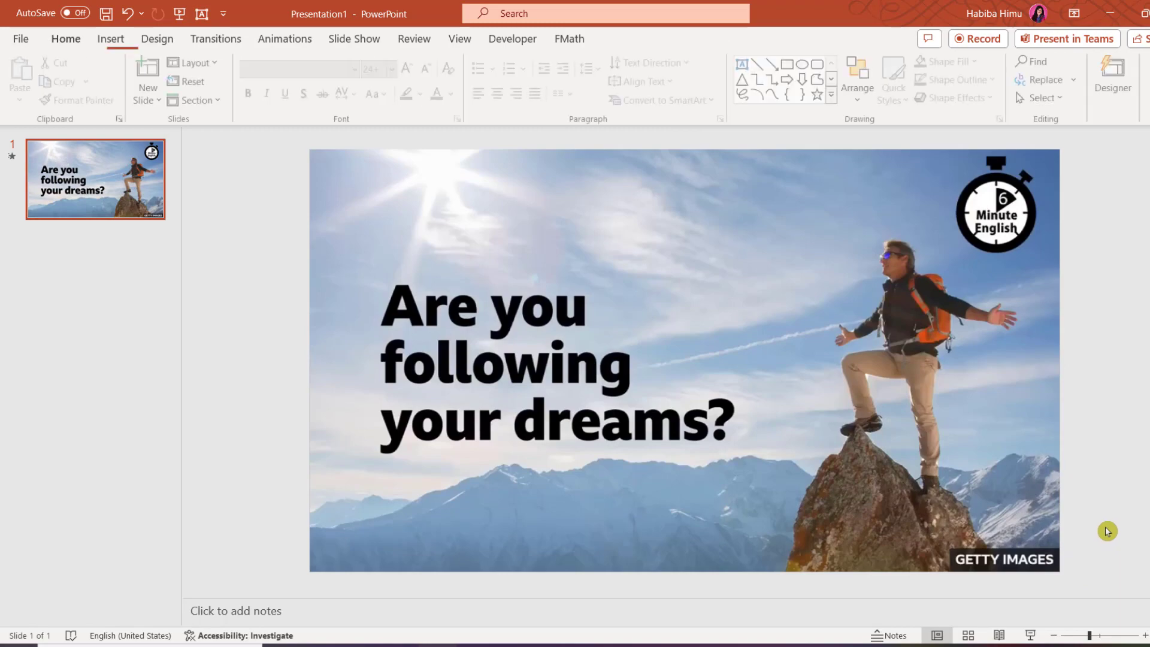
pyautogui.click(1030, 637)
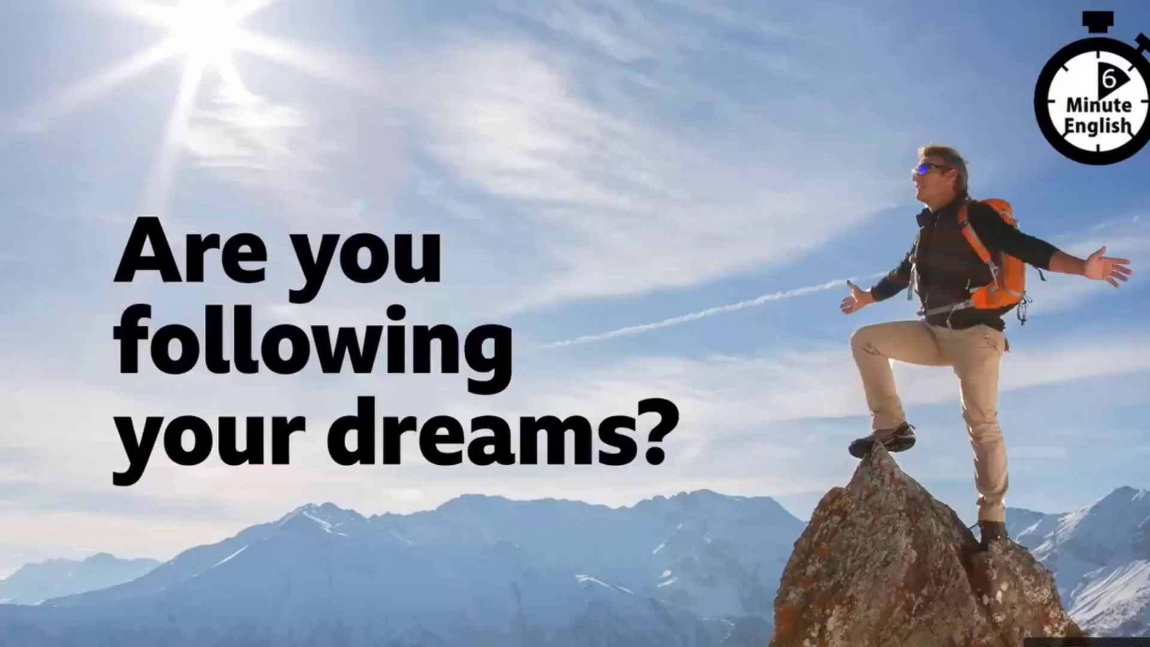
pyautogui.moveTo(749, 324)
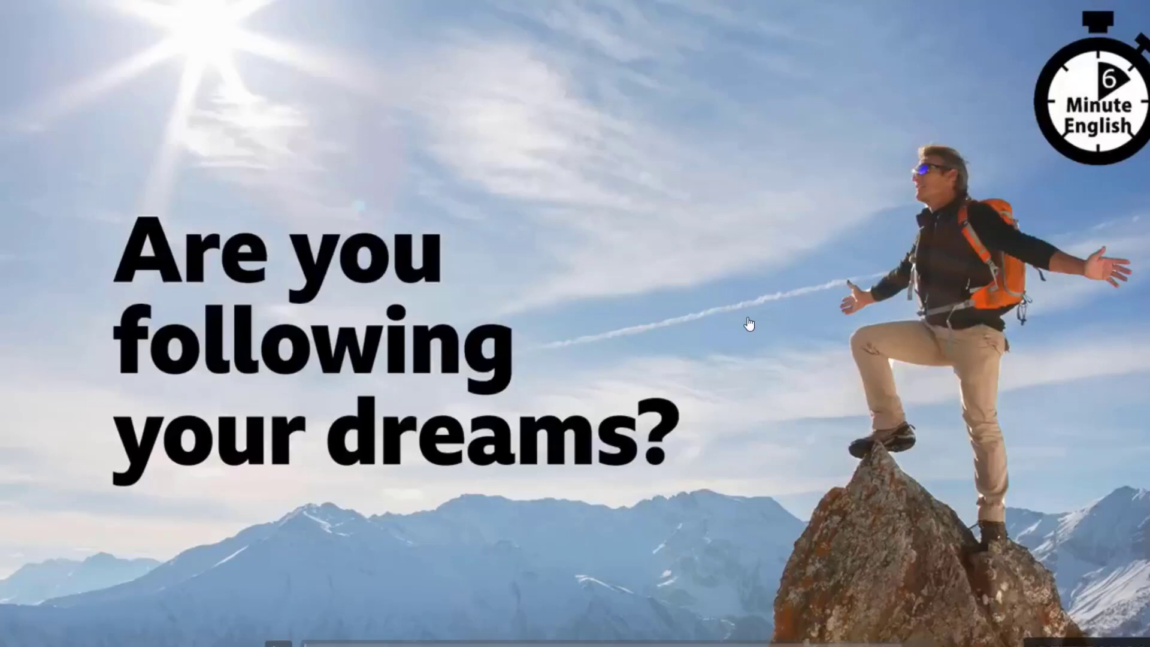
pyautogui.press('Escape')
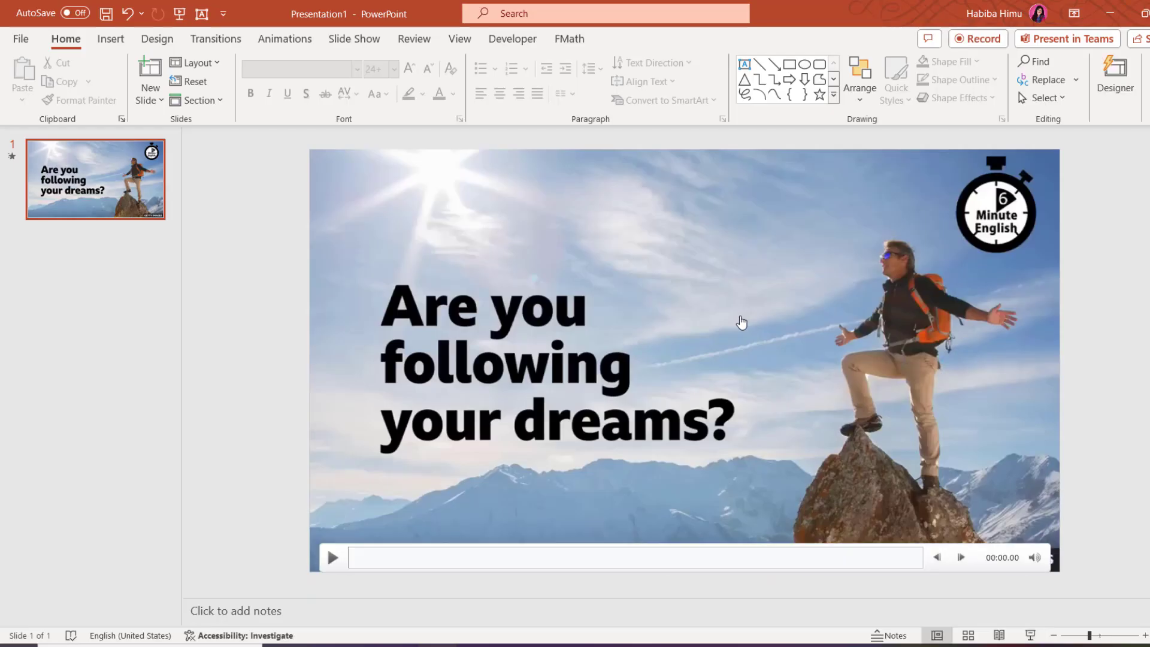
pyautogui.click(256, 254)
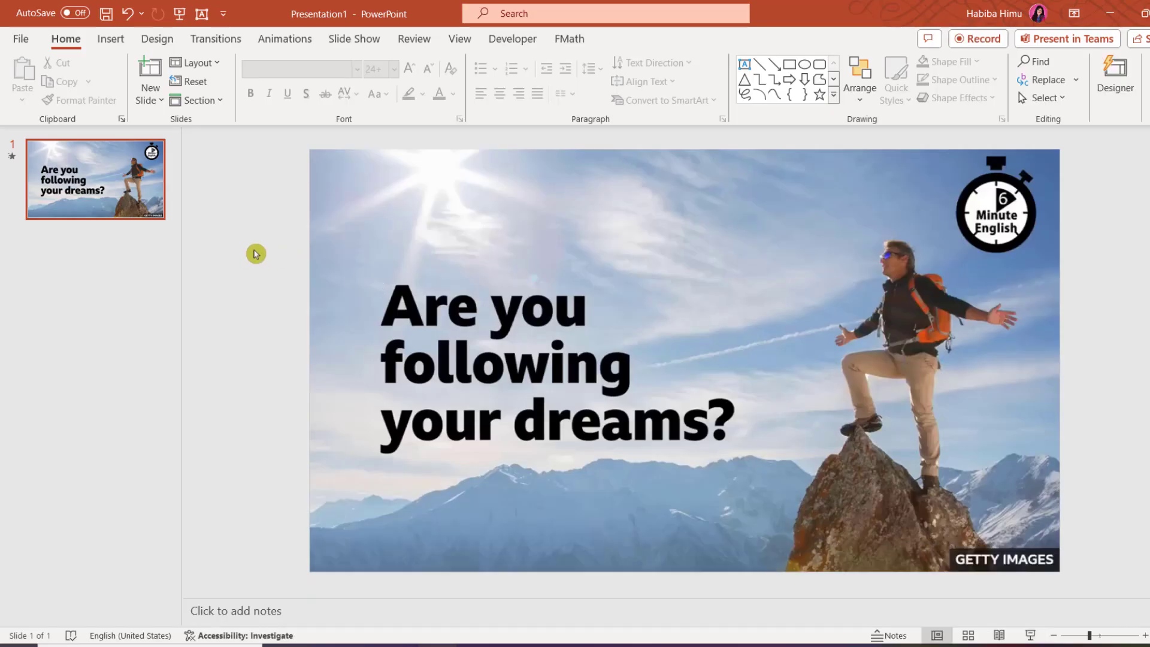
# Add a new blank second slide.
pyautogui.click(109, 43)
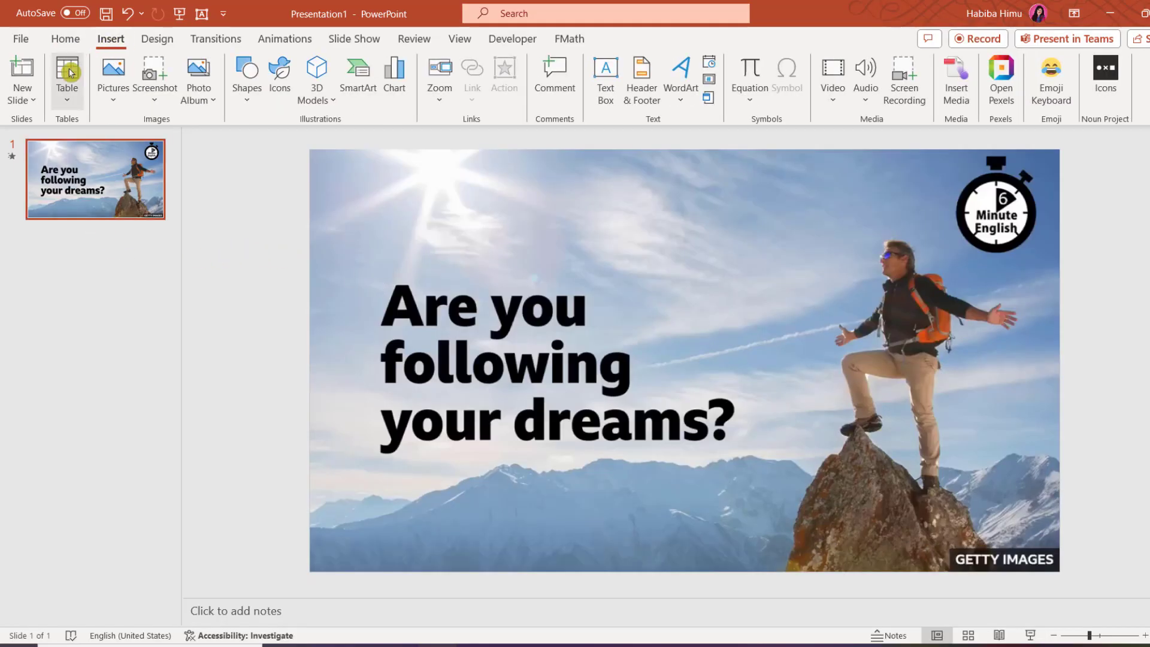
pyautogui.click(32, 103)
pyautogui.click(58, 323)
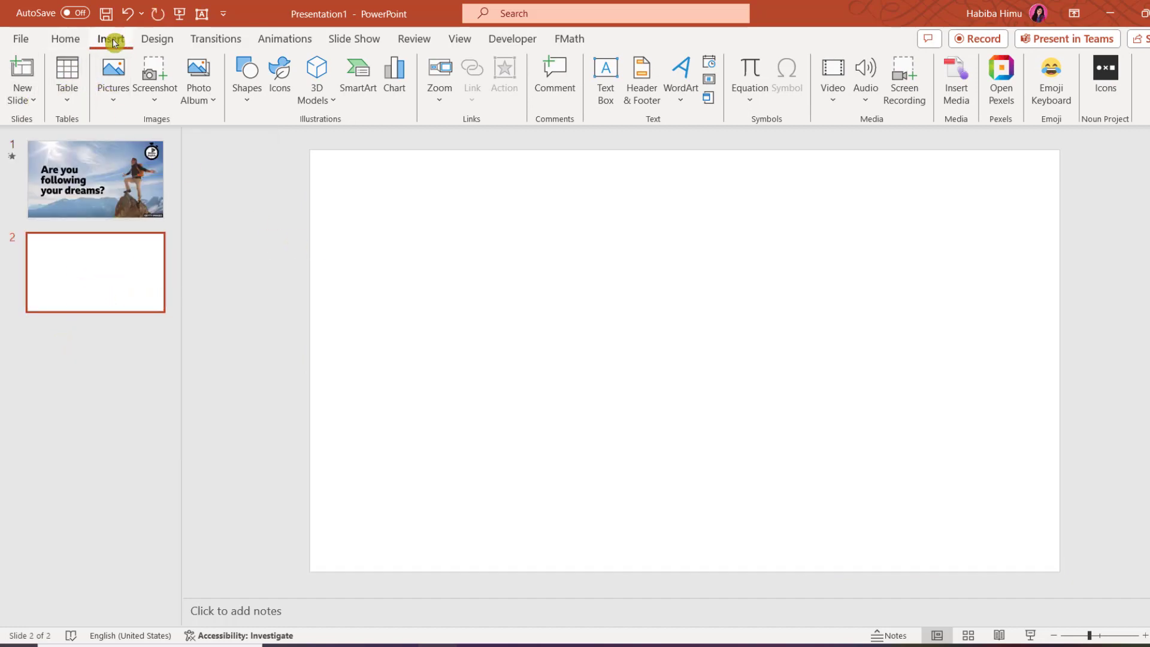
# In the stock Videos collection, select the red car on a winding road clip.
pyautogui.click(834, 105)
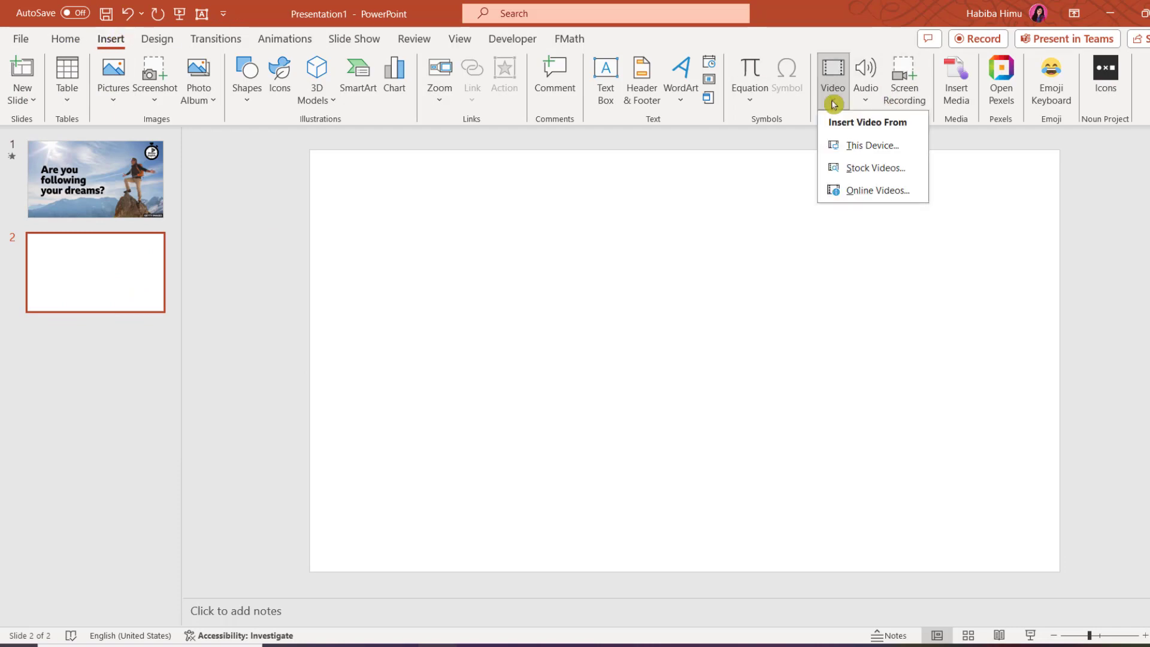
pyautogui.click(872, 168)
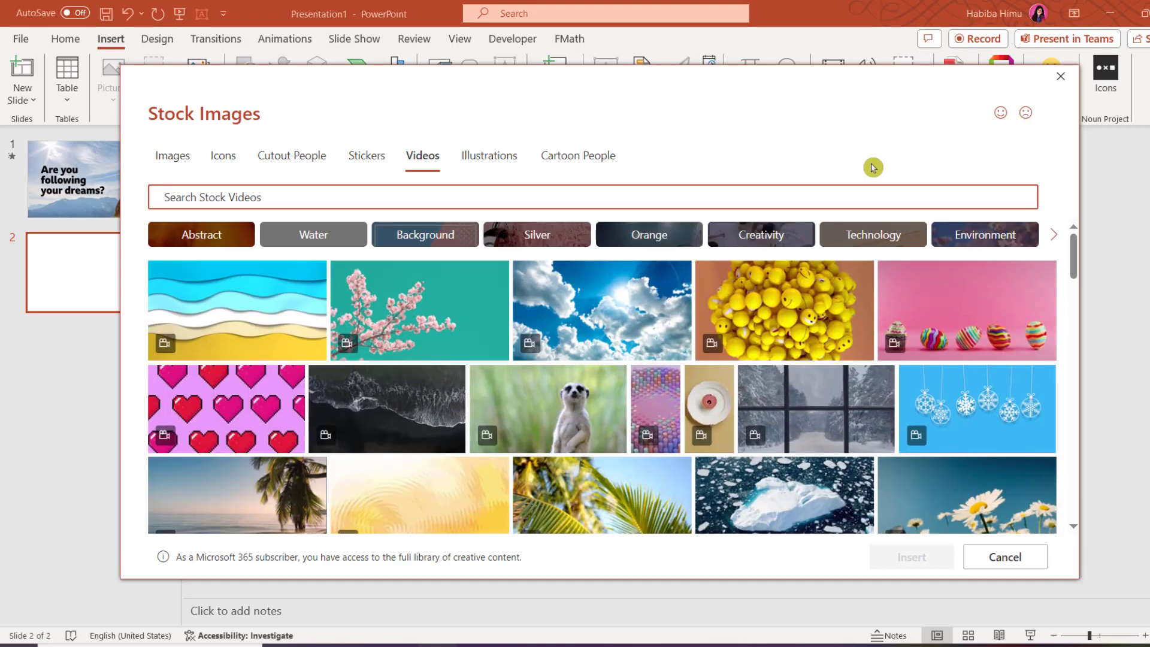
pyautogui.scroll(-2, 695, 291)
pyautogui.scroll(-3, 677, 306)
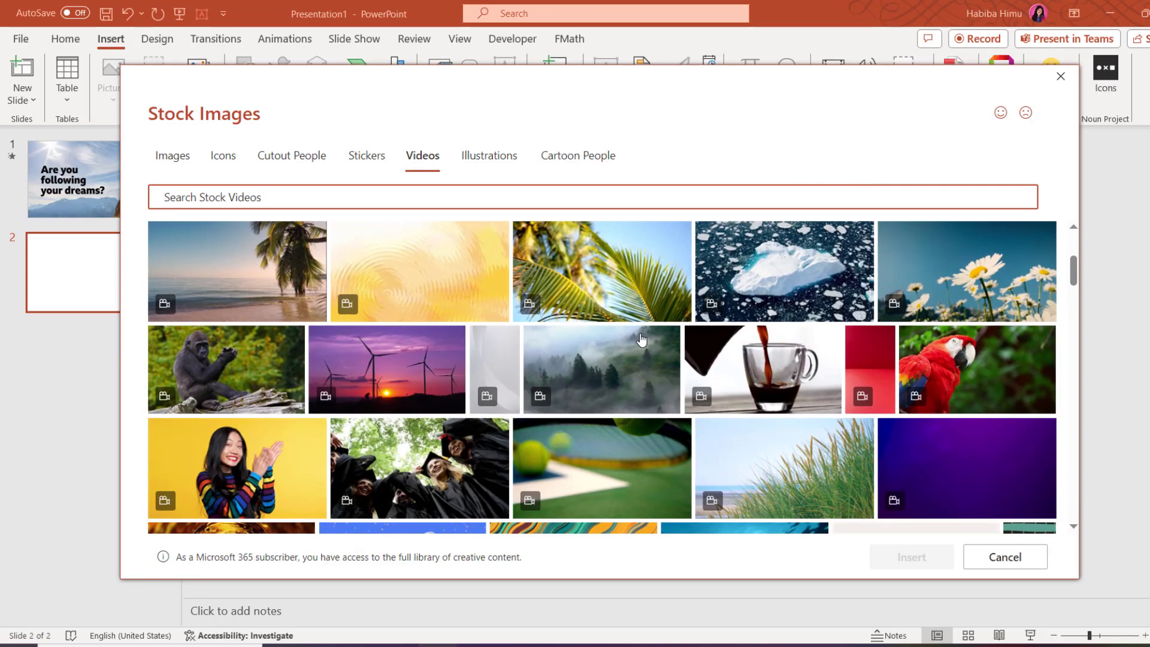
pyautogui.scroll(-3, 659, 324)
pyautogui.scroll(-3, 643, 338)
pyautogui.scroll(-3, 642, 336)
pyautogui.scroll(-2, 689, 332)
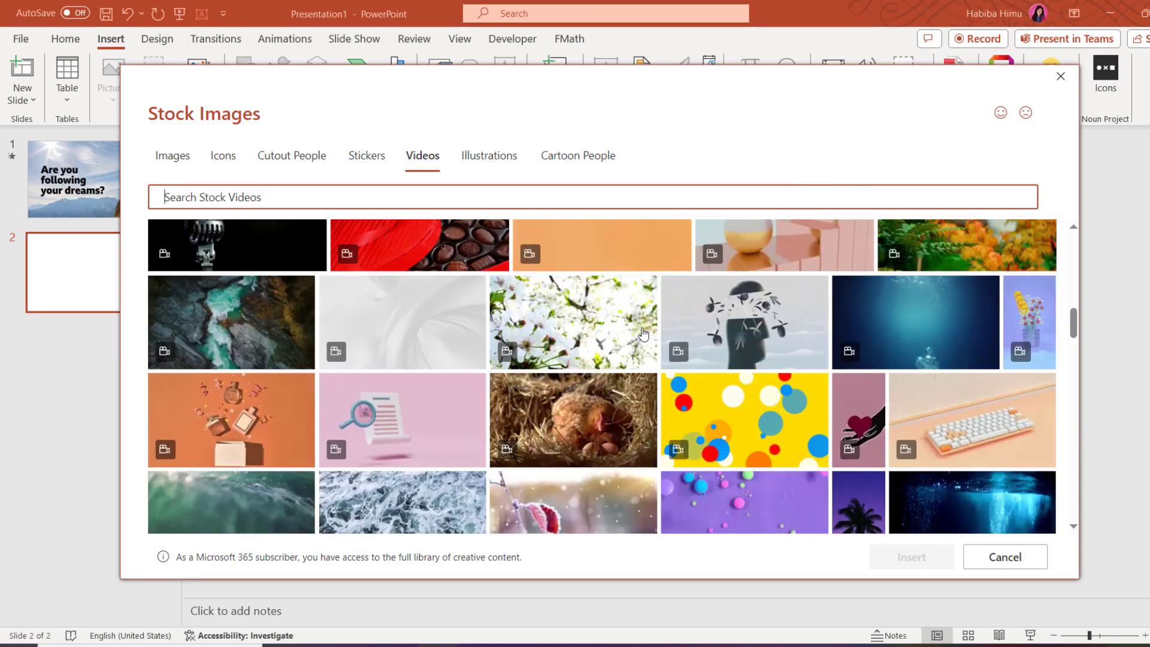
pyautogui.scroll(-1, 749, 327)
pyautogui.scroll(-3, 837, 318)
pyautogui.scroll(-3, 838, 318)
pyautogui.scroll(-1, 837, 317)
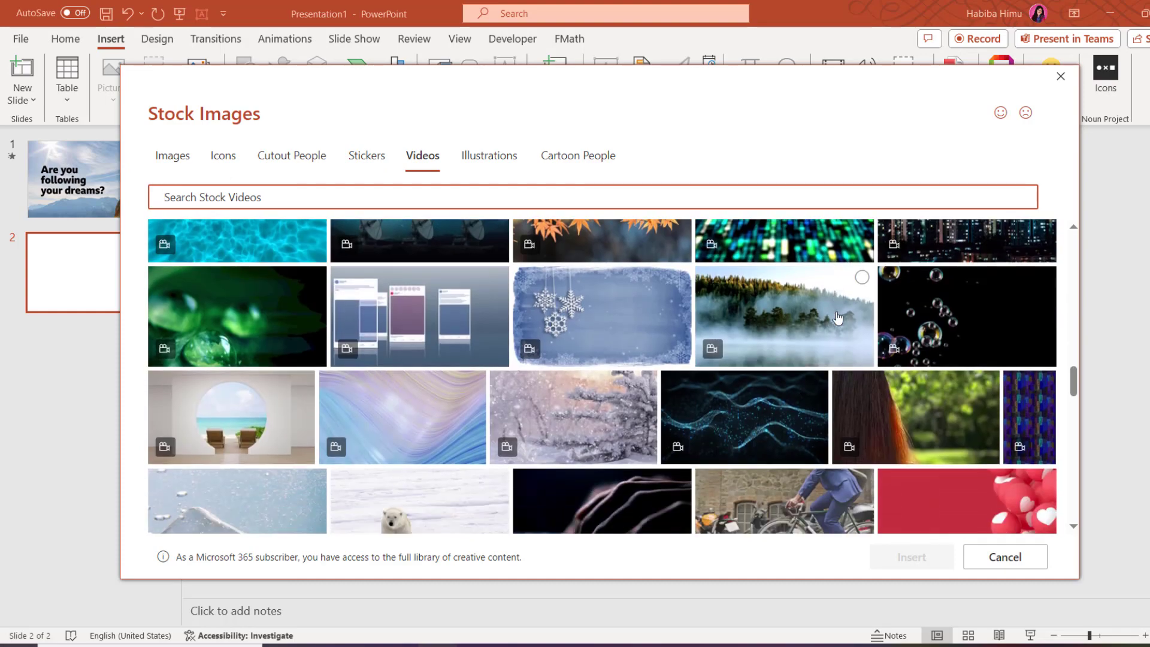
pyautogui.scroll(-2, 838, 318)
pyautogui.scroll(-1, 838, 317)
pyautogui.scroll(-3, 838, 318)
pyautogui.scroll(-1, 838, 318)
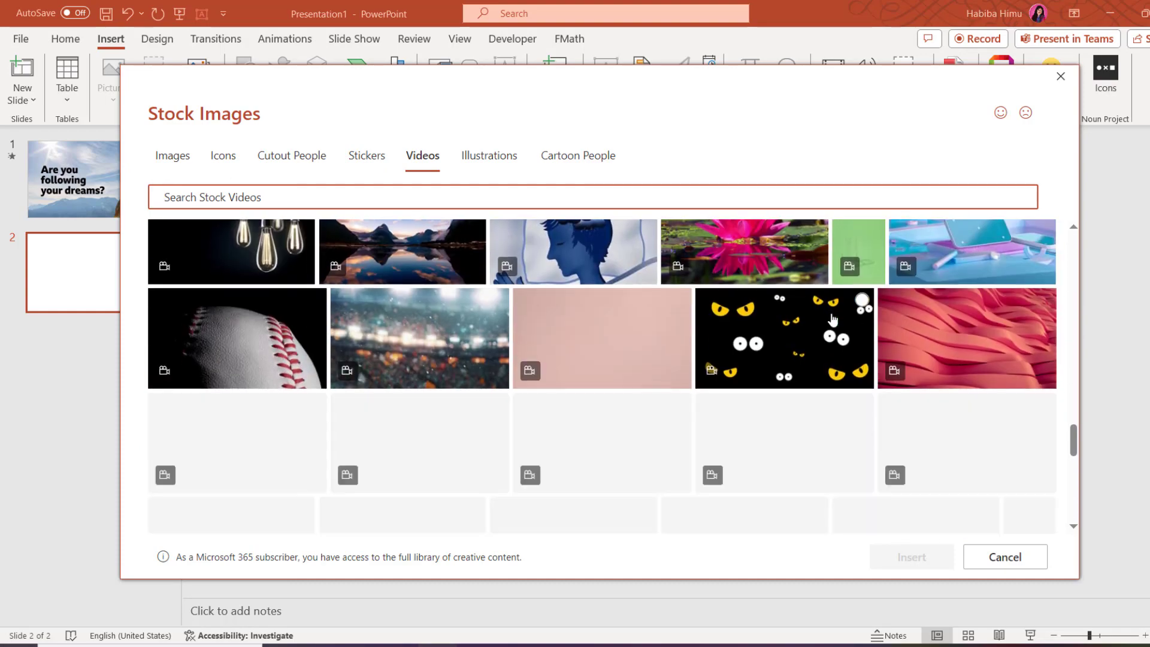
pyautogui.scroll(-2, 732, 326)
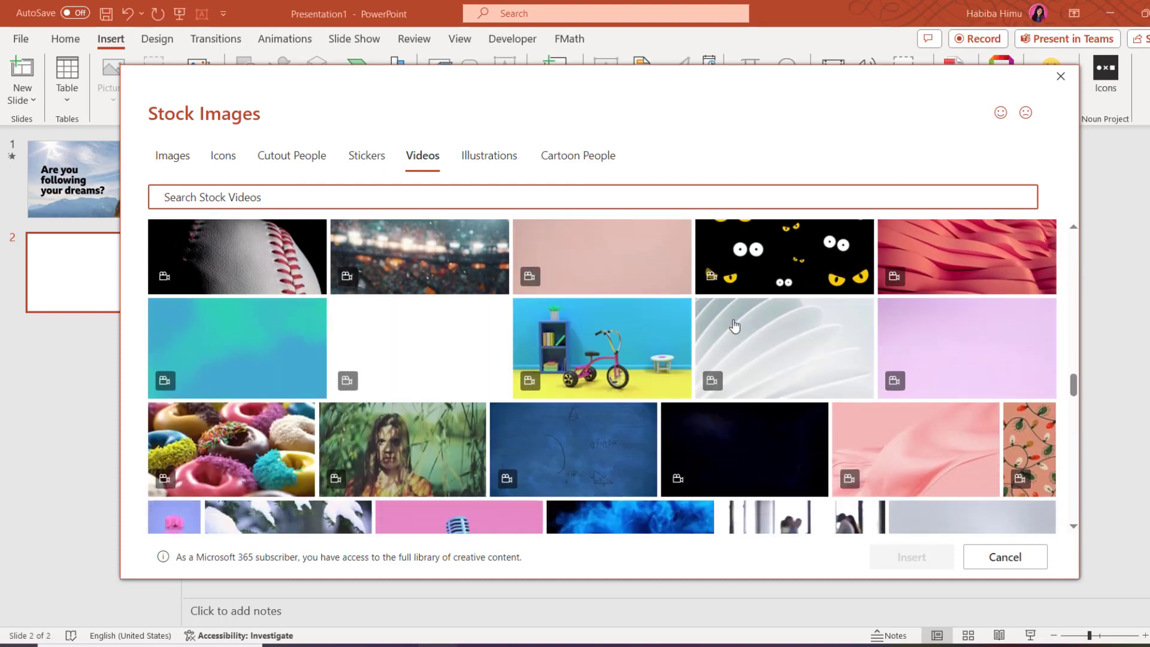
pyautogui.scroll(-2, 733, 326)
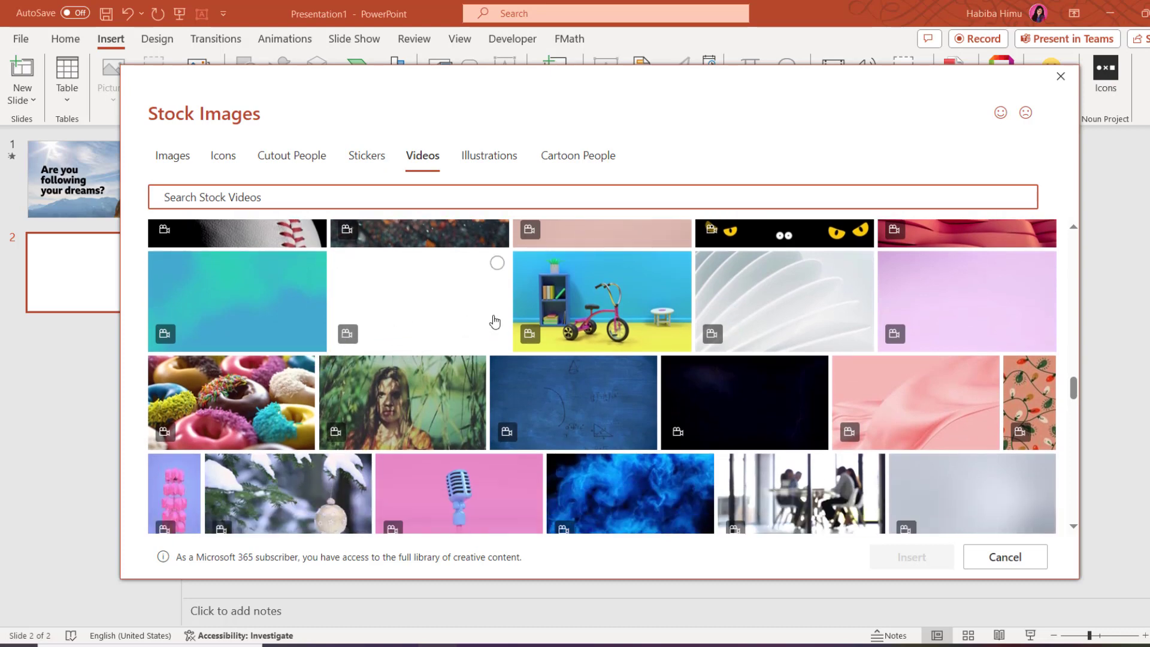
pyautogui.scroll(-2, 631, 311)
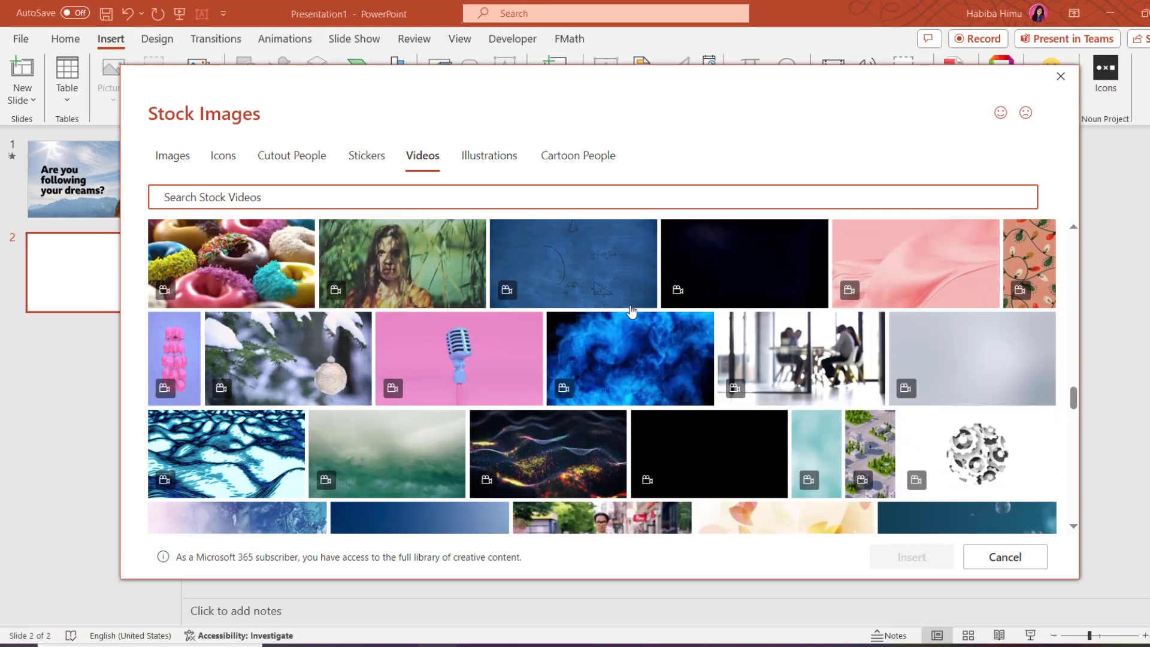
pyautogui.scroll(-3, 631, 311)
pyautogui.scroll(-2, 631, 310)
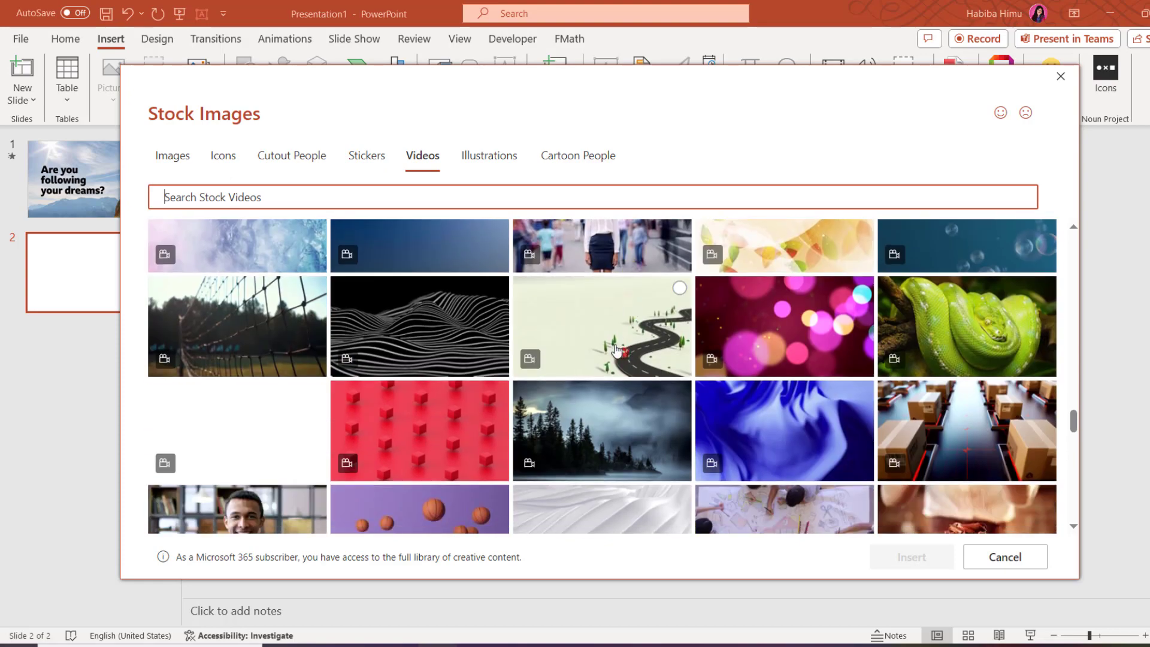
pyautogui.click(618, 351)
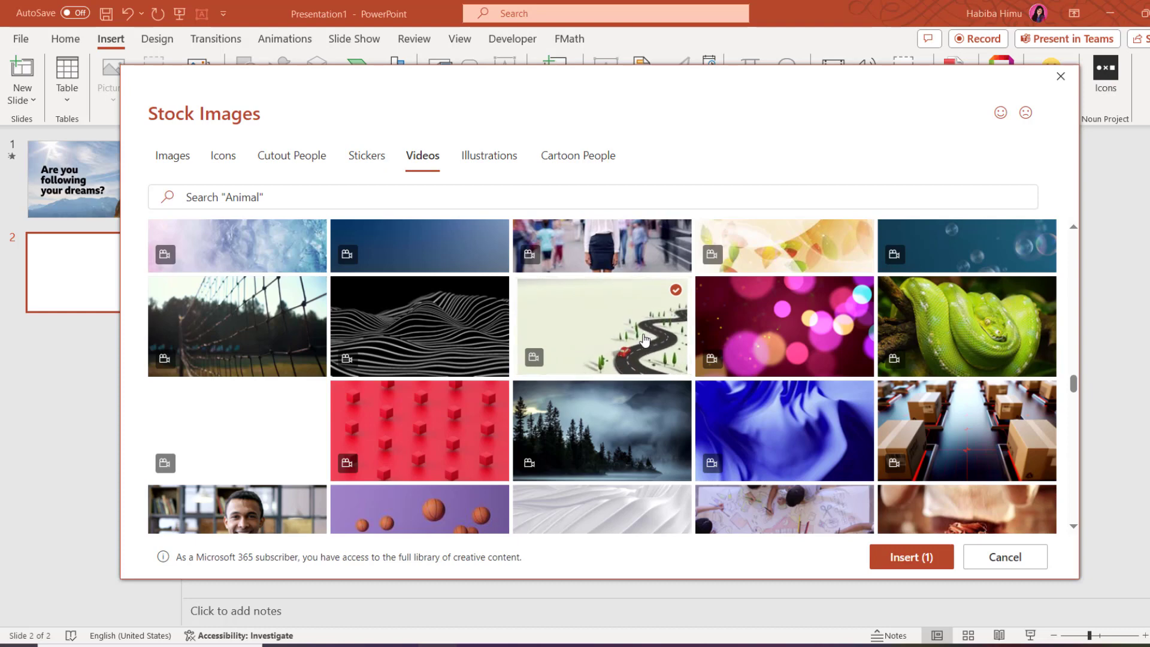
# Swap the road clip for the pink abstract shapes stock video and insert it on slide 2.
pyautogui.click(636, 346)
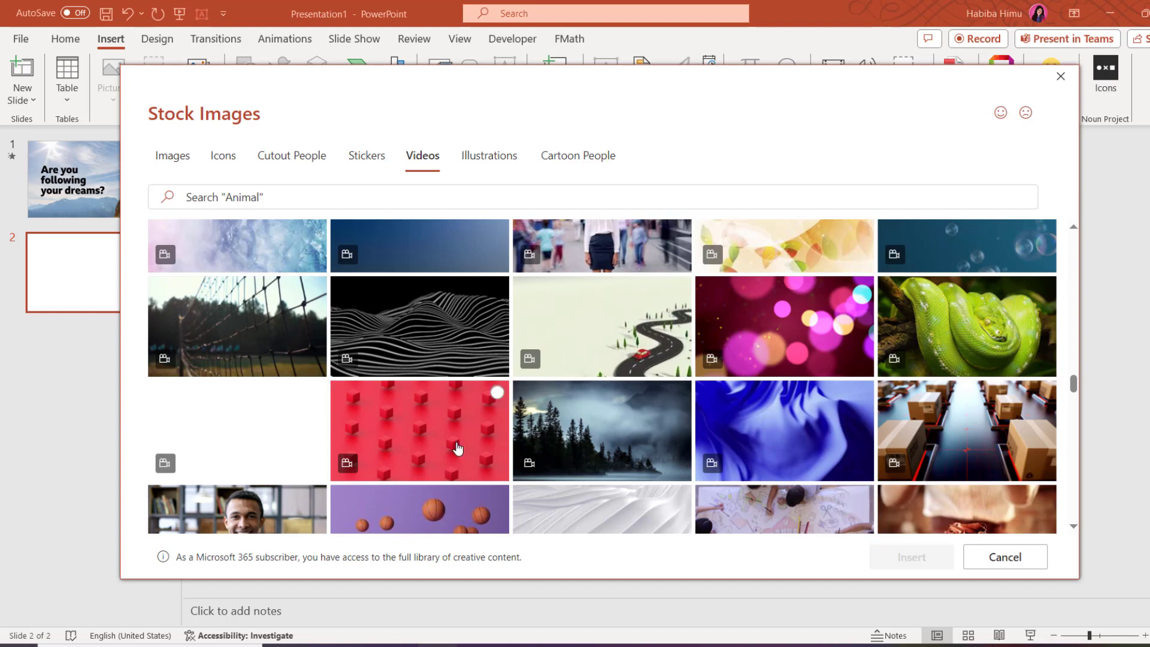
pyautogui.scroll(-2, 458, 448)
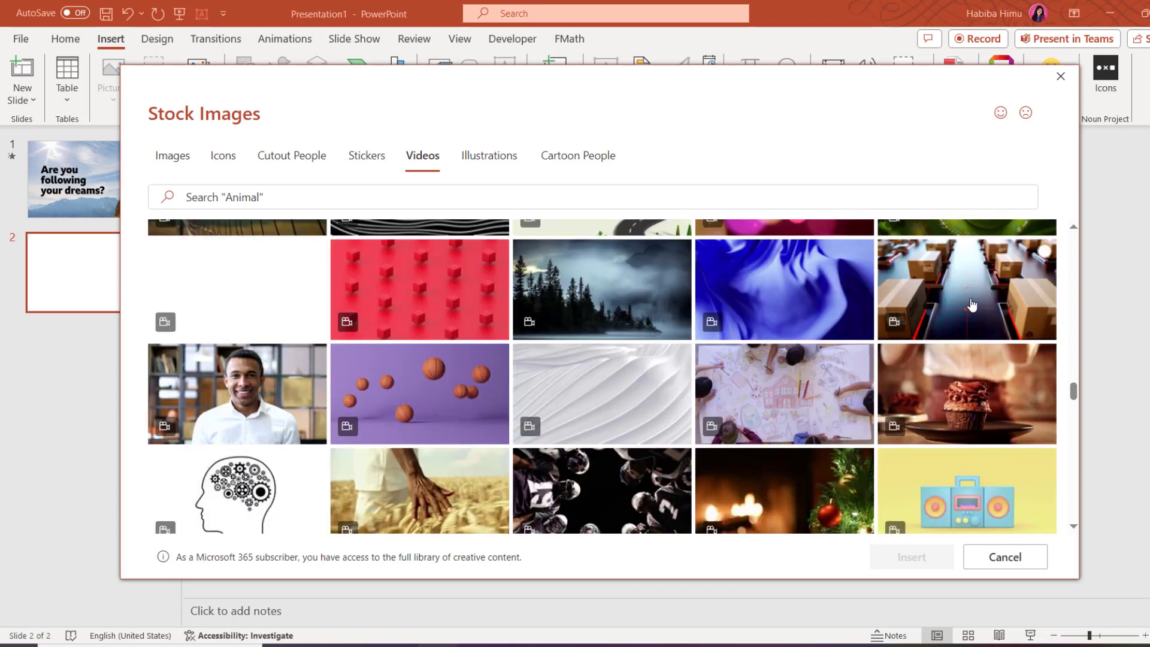
pyautogui.scroll(-5, 972, 305)
pyautogui.click(623, 357)
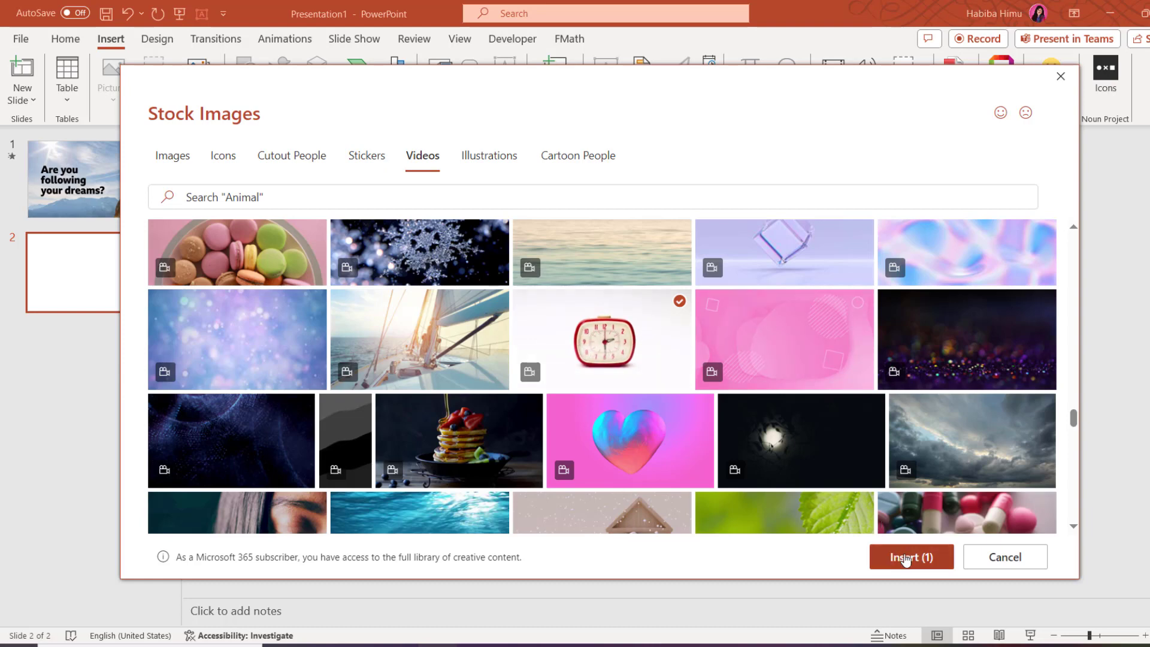
pyautogui.click(660, 316)
pyautogui.click(787, 318)
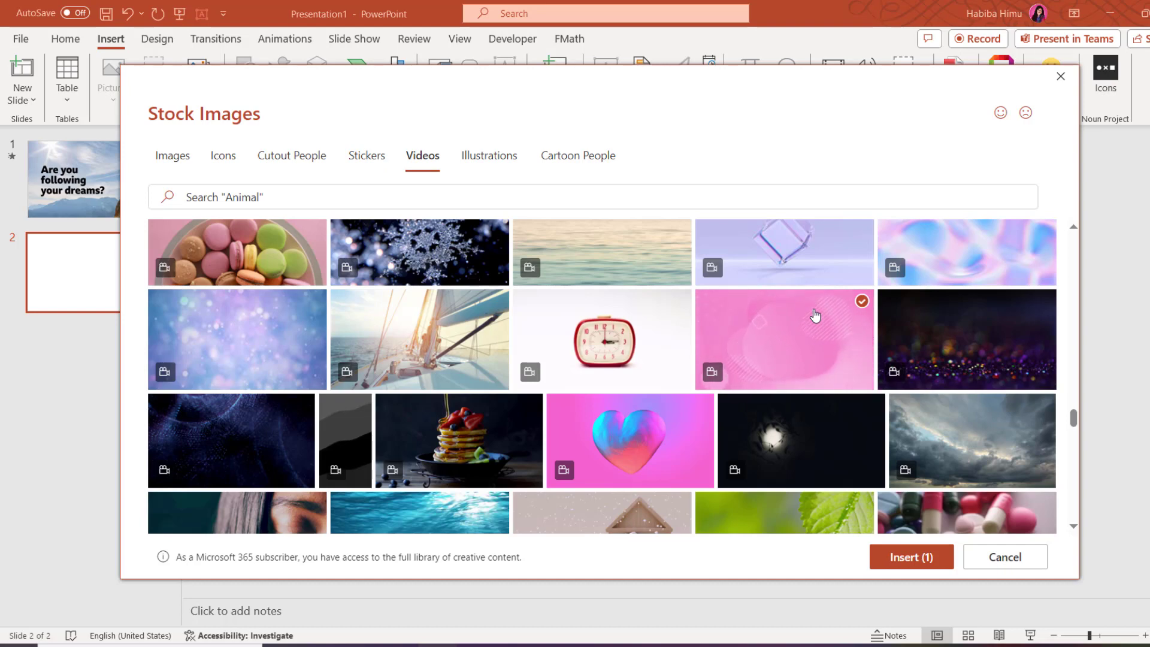
pyautogui.click(909, 558)
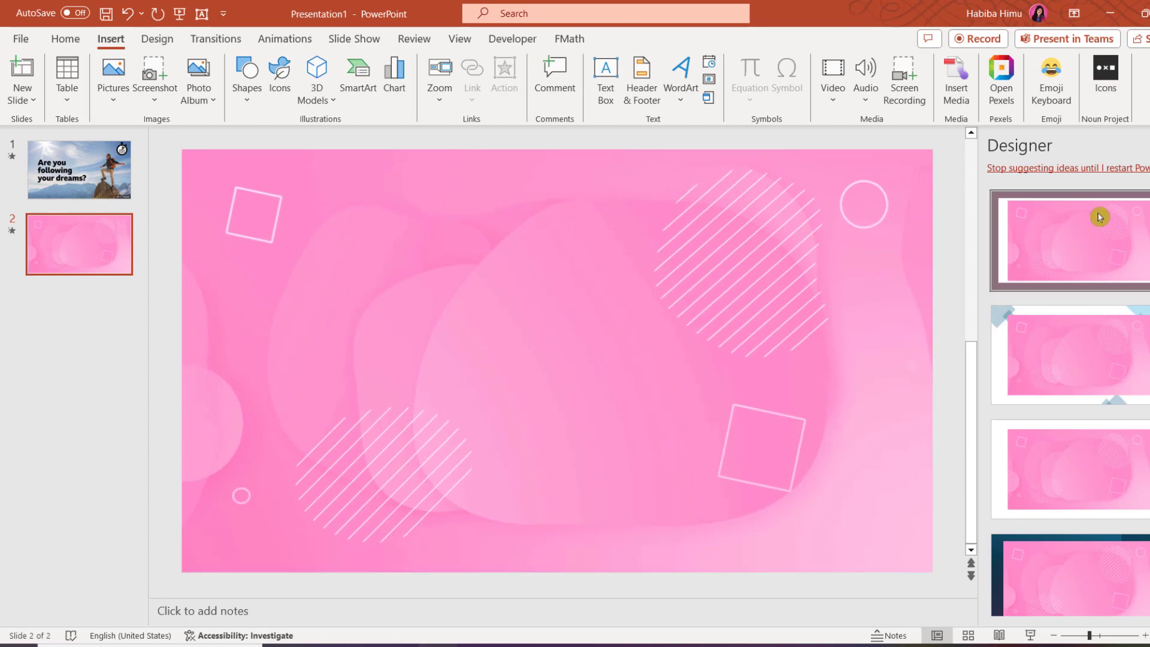
# Apply the Designer idea that frames the pink video with white and dark teal panels.
pyautogui.scroll(-2, 1093, 395)
pyautogui.scroll(-3, 1094, 407)
pyautogui.scroll(-2, 1095, 407)
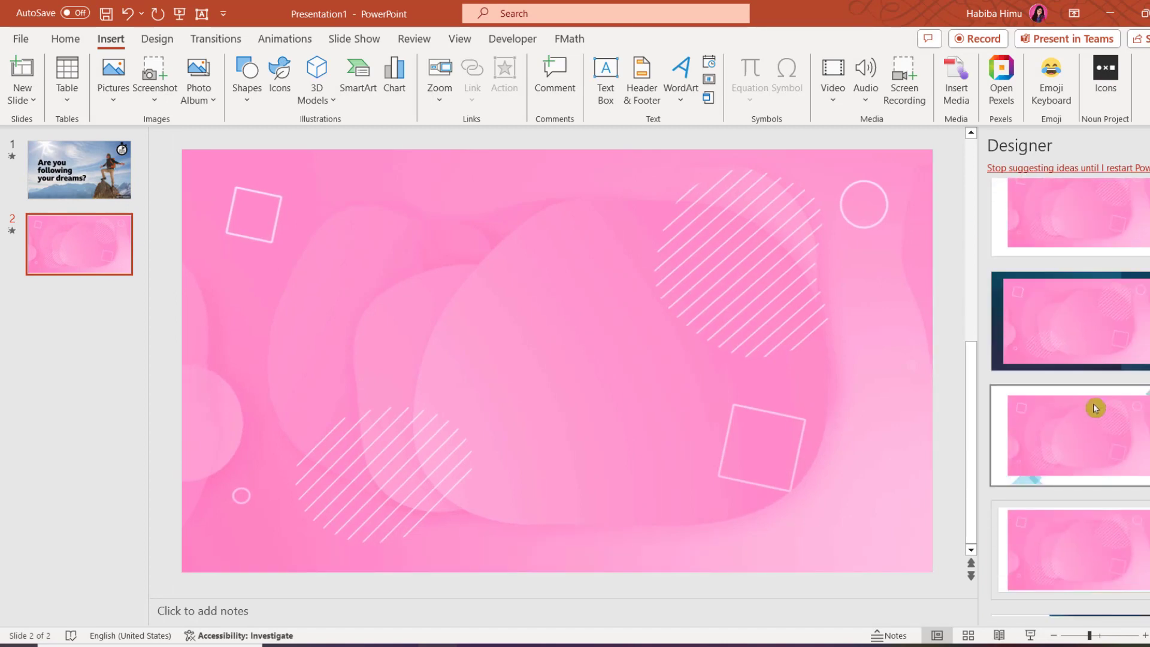
pyautogui.scroll(3, 1094, 405)
pyautogui.scroll(2, 1094, 405)
pyautogui.scroll(-1, 1095, 408)
pyautogui.scroll(-1, 1095, 408)
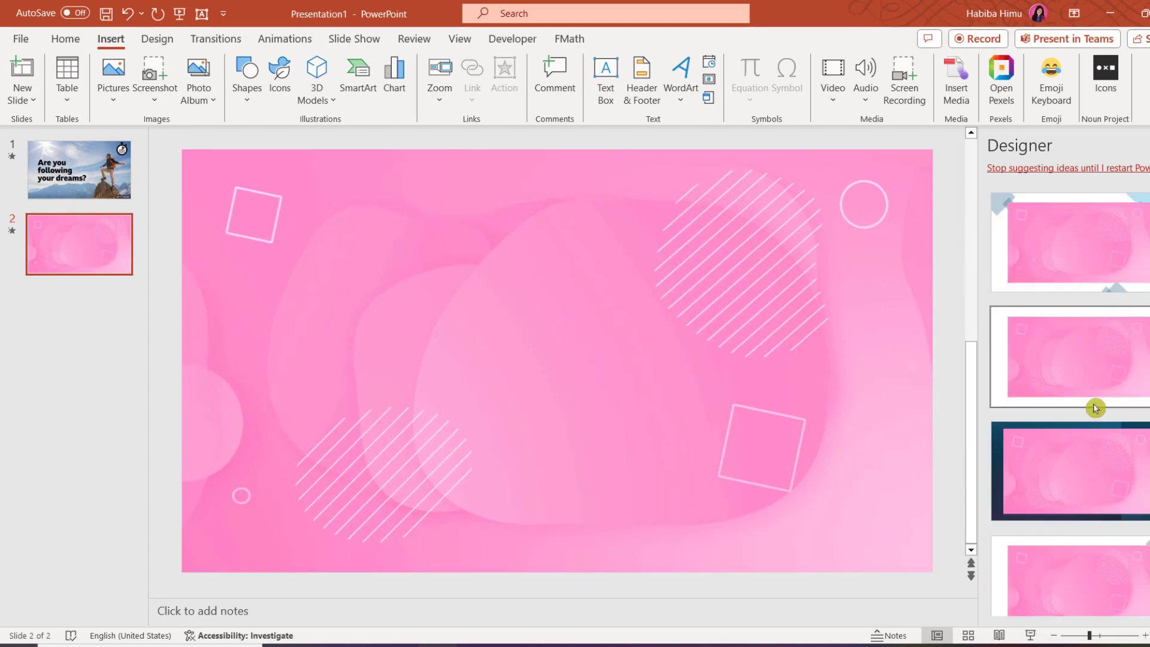
pyautogui.scroll(-1, 1095, 408)
pyautogui.scroll(-2, 1096, 407)
pyautogui.scroll(-3, 1094, 405)
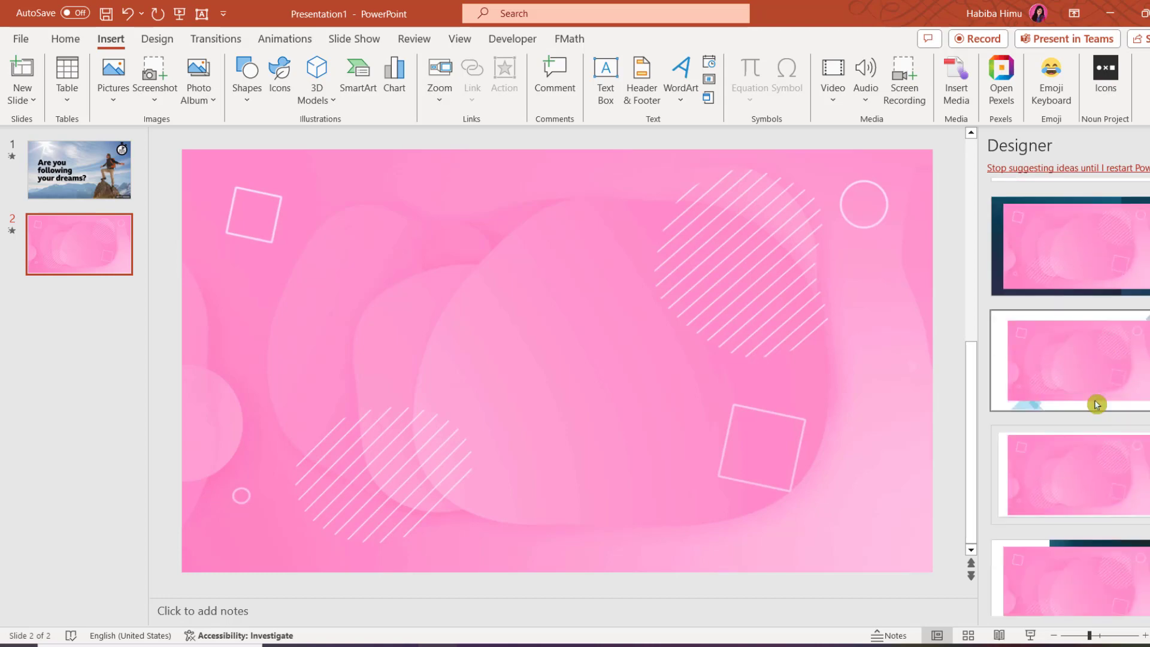
pyautogui.scroll(-1, 1097, 404)
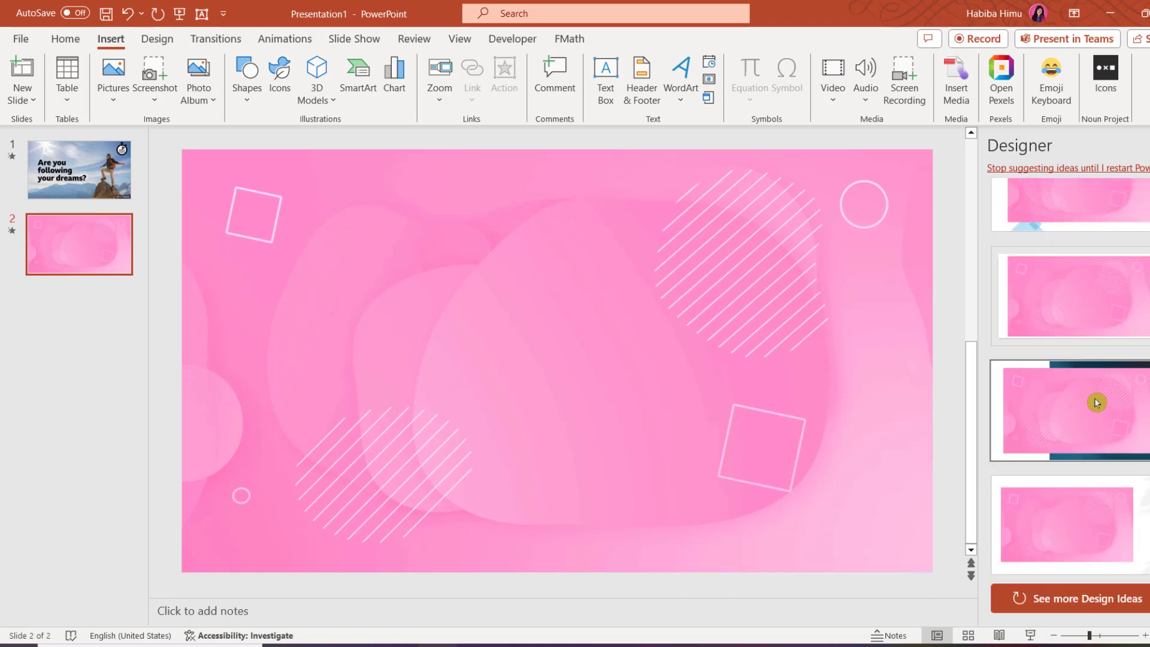
pyautogui.click(1097, 405)
# Close Designer and set the pink video to start Automatically and loop until stopped.
pyautogui.scroll(1, 1097, 240)
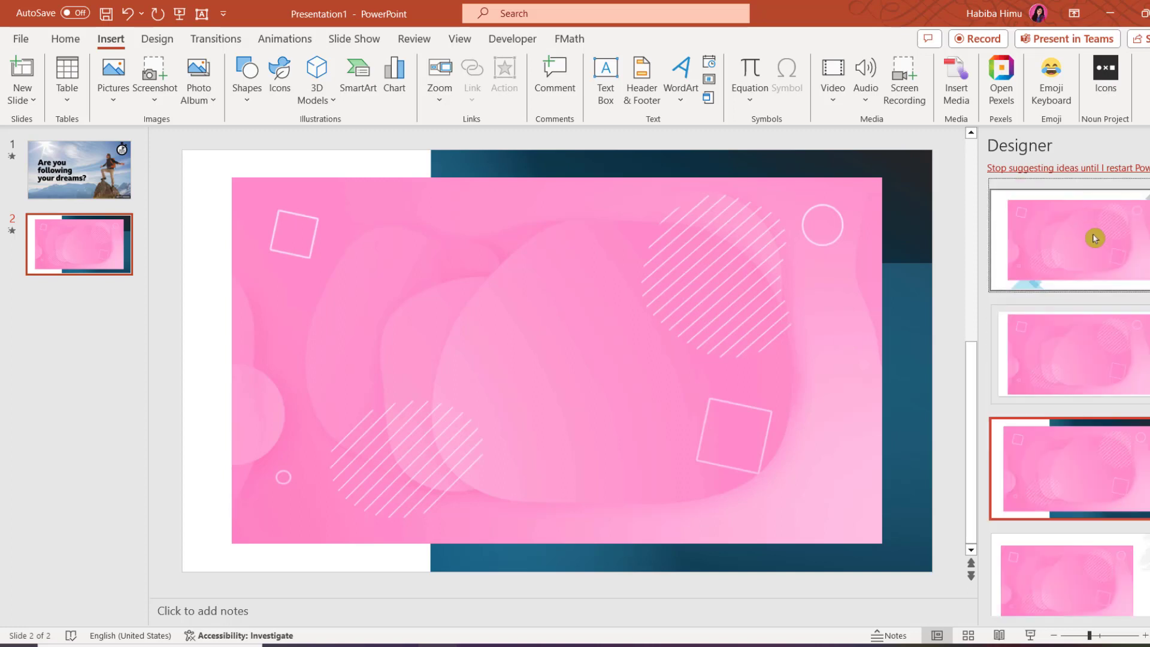
pyautogui.click(1146, 146)
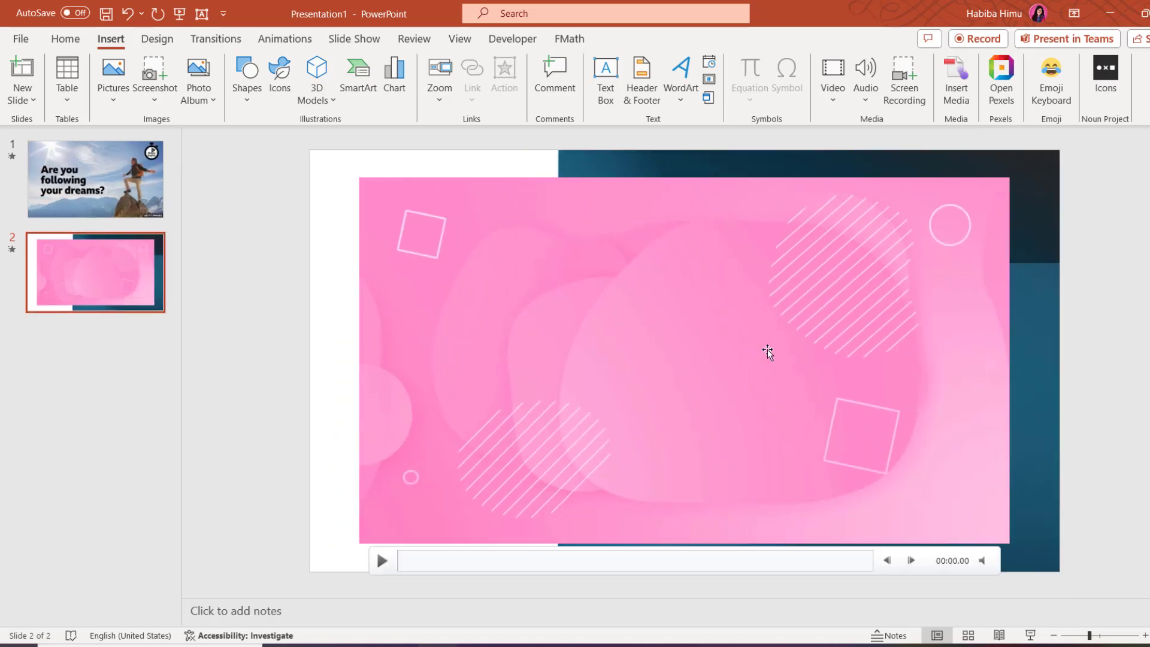
pyautogui.click(750, 217)
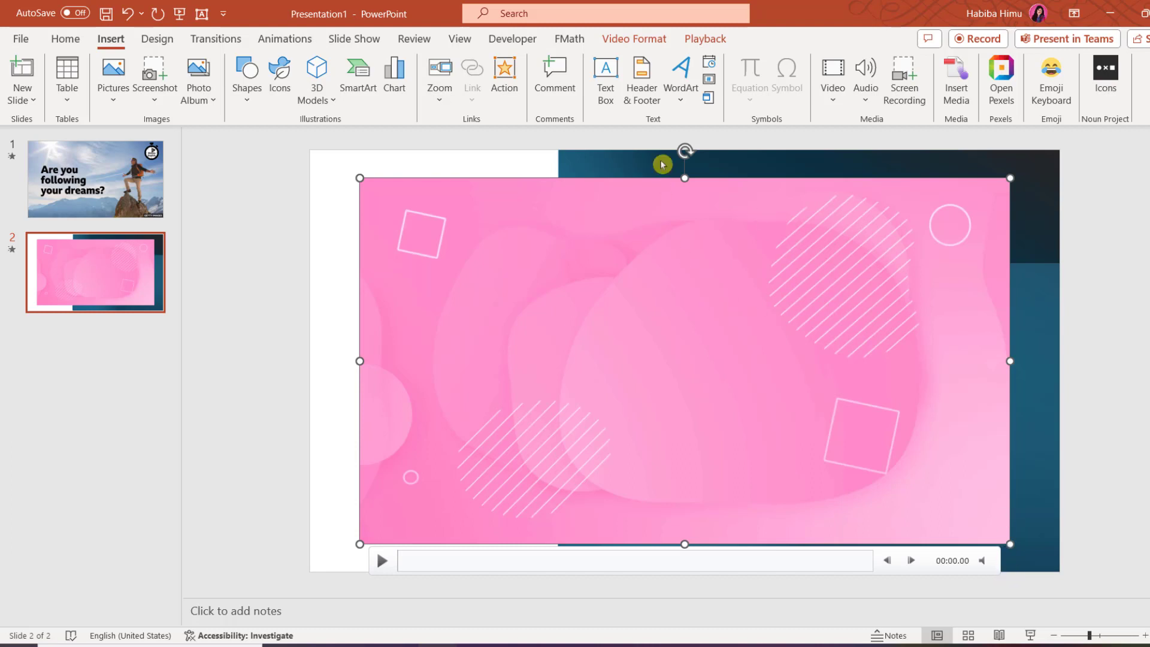
pyautogui.click(704, 40)
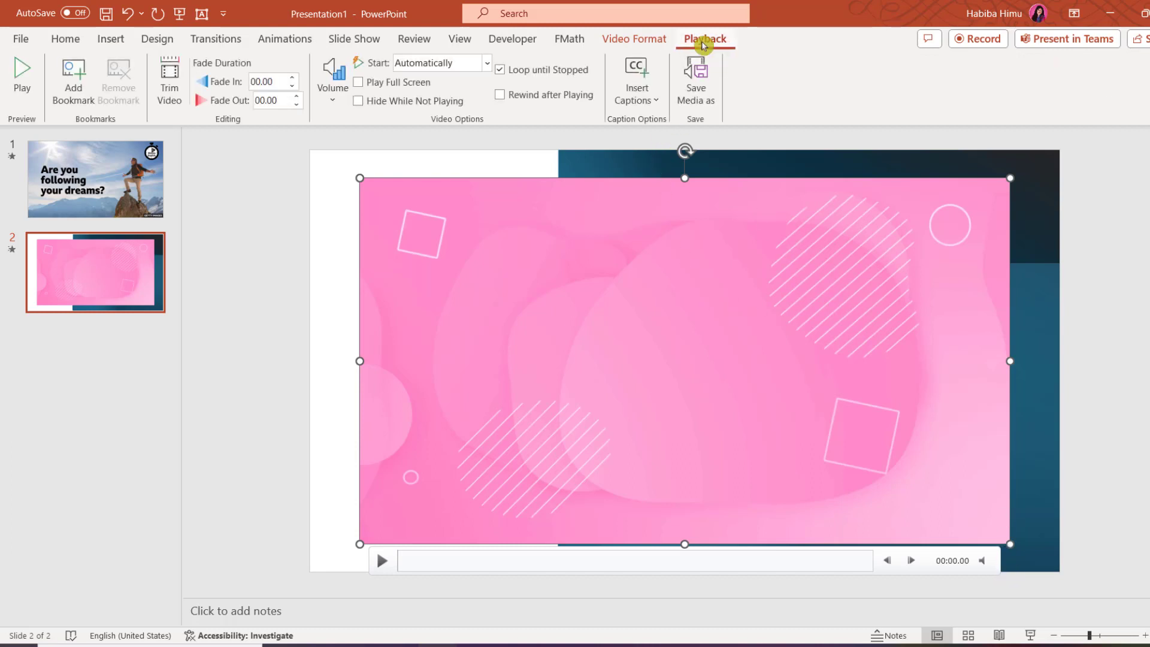
pyautogui.click(487, 64)
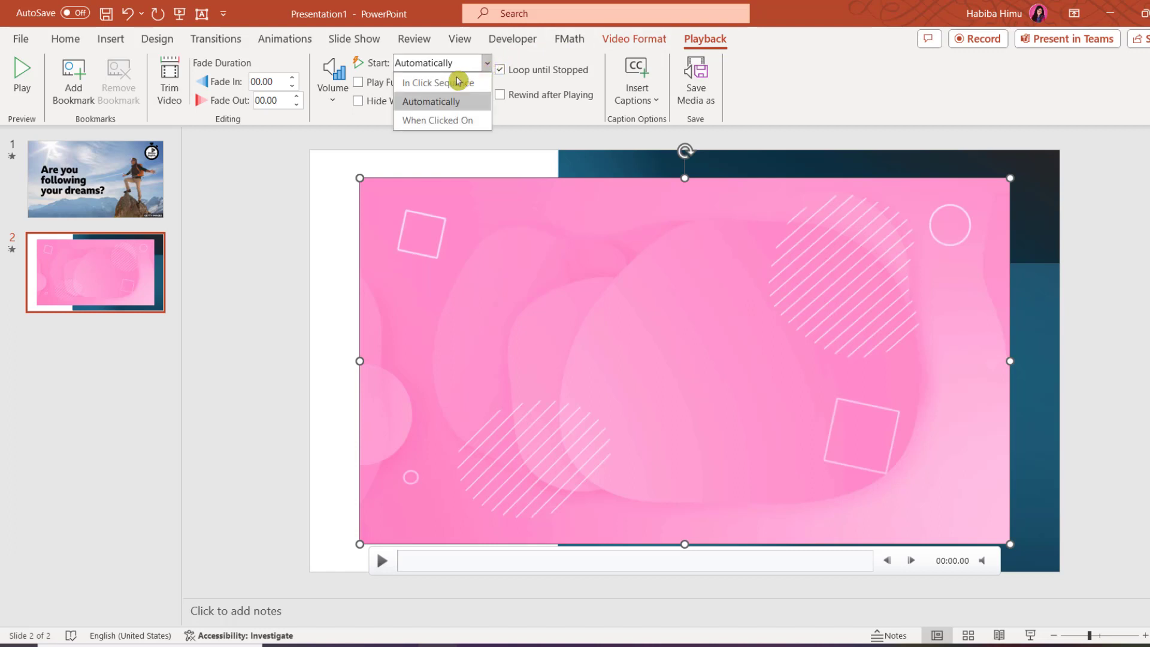
pyautogui.click(442, 103)
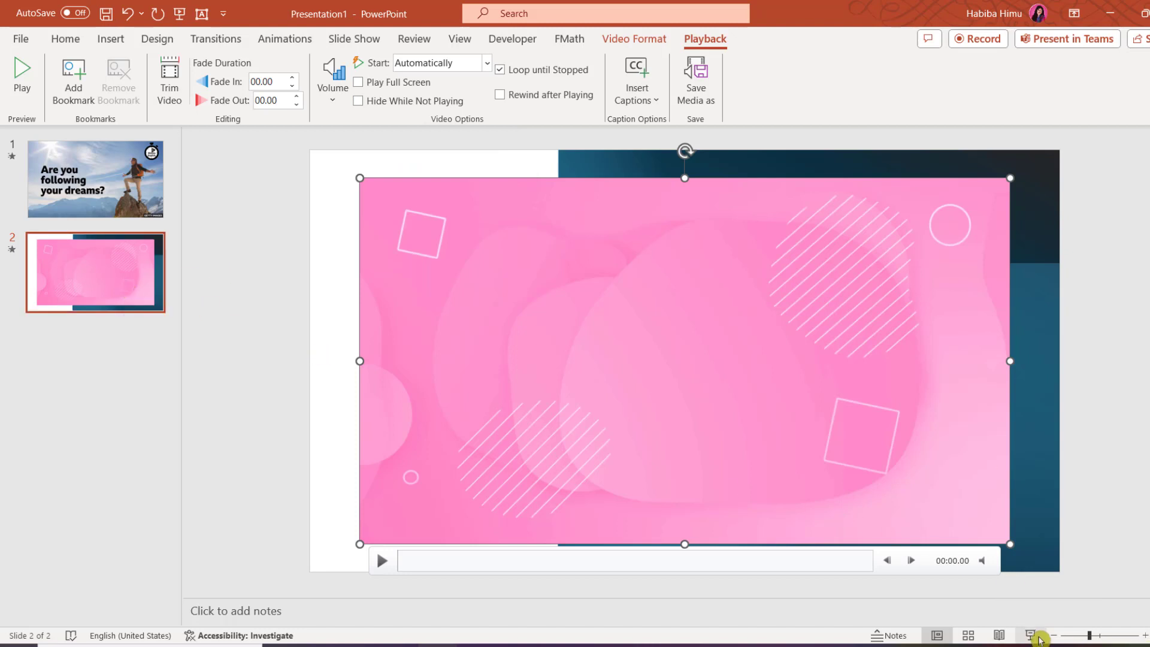
pyautogui.click(1032, 637)
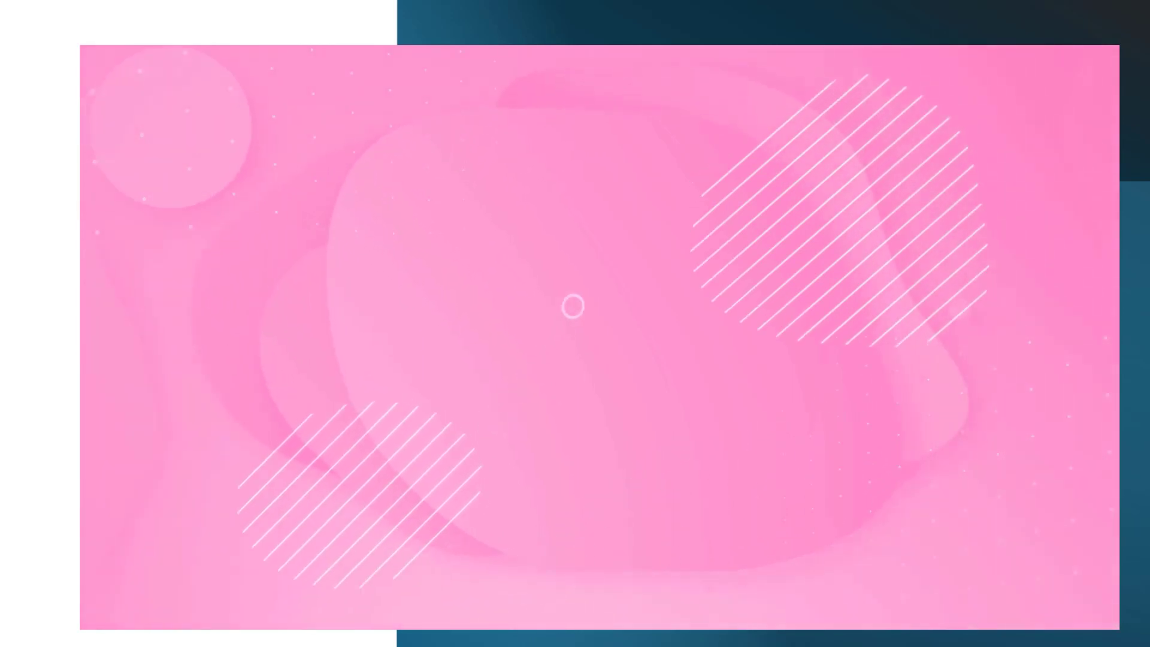
pyautogui.press('Escape')
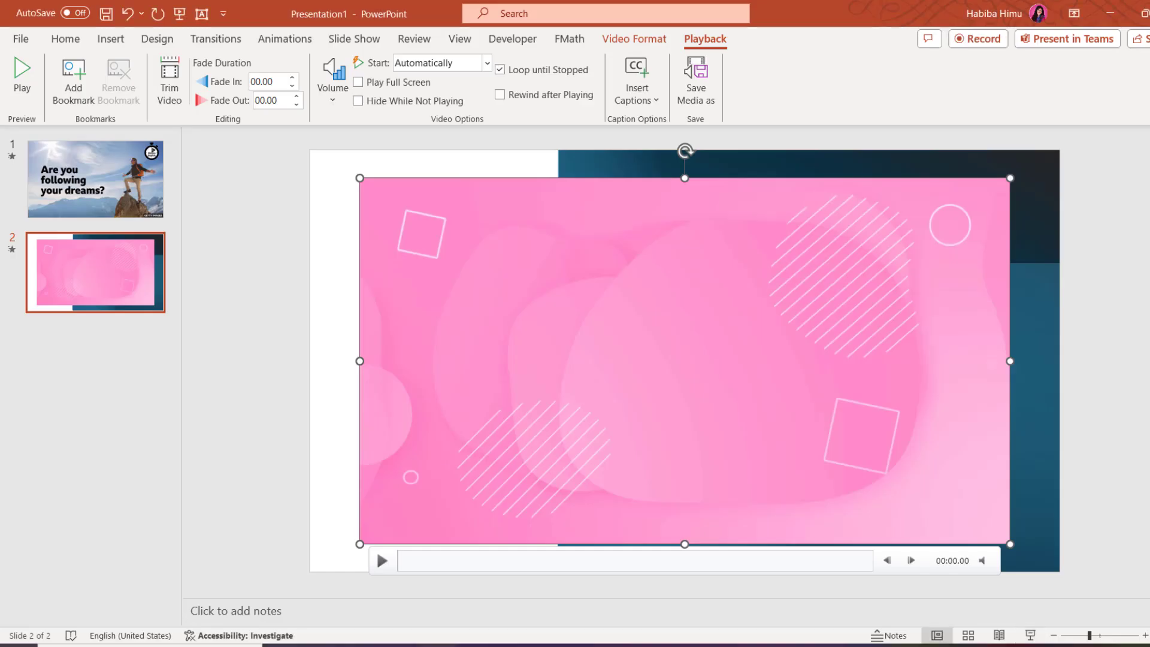
# Add a Blank layout slide 3, deleting the extra slides created along the way.
pyautogui.click(96, 333)
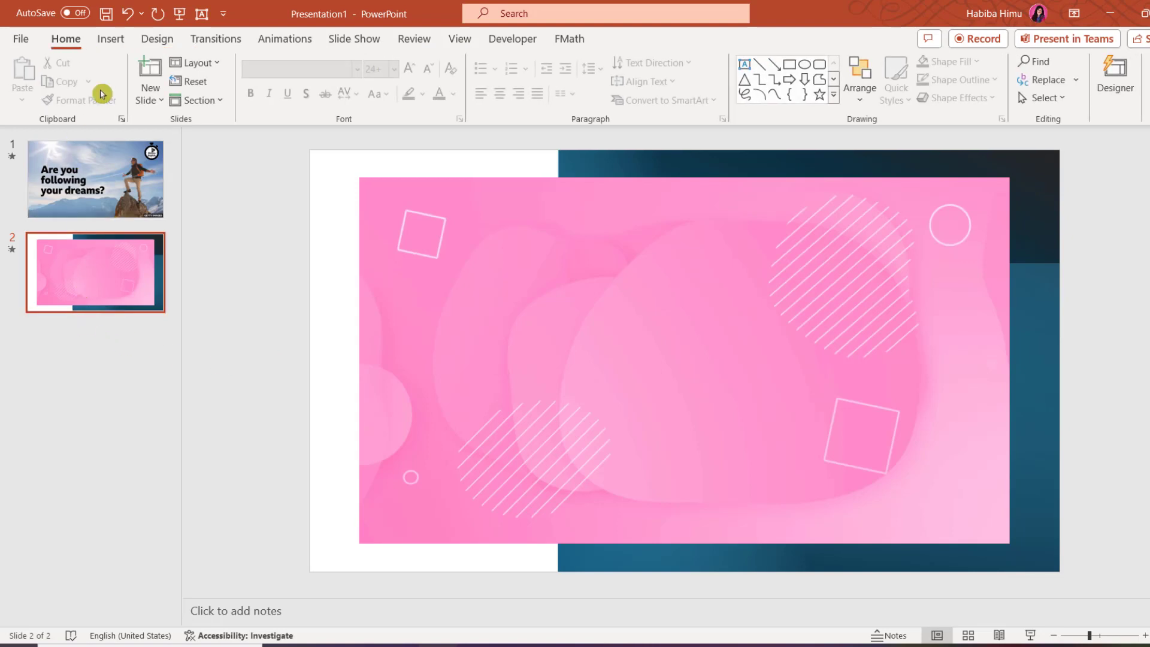
pyautogui.click(111, 39)
pyautogui.click(33, 104)
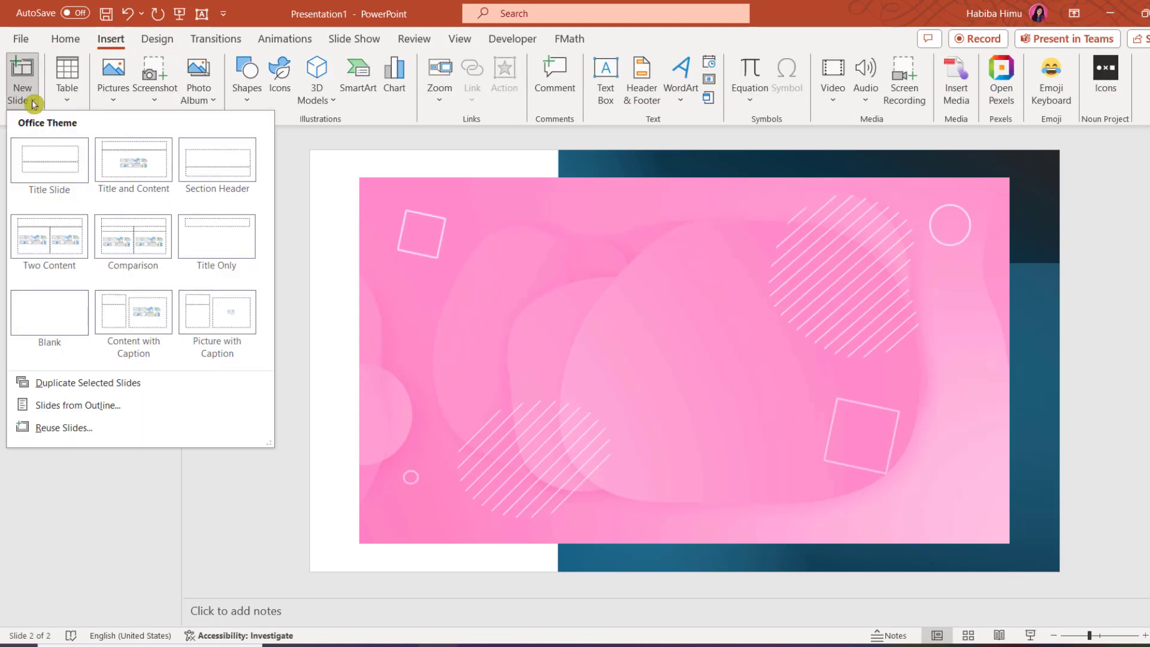
pyautogui.click(45, 320)
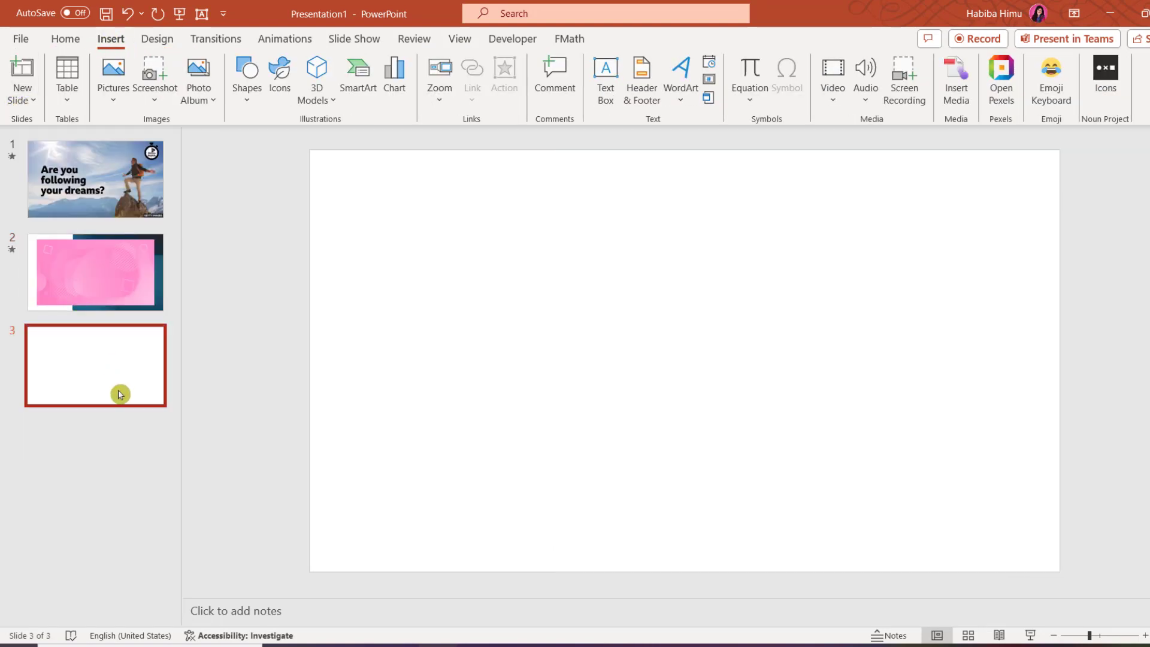
pyautogui.hotkey('ctrl', 'm')
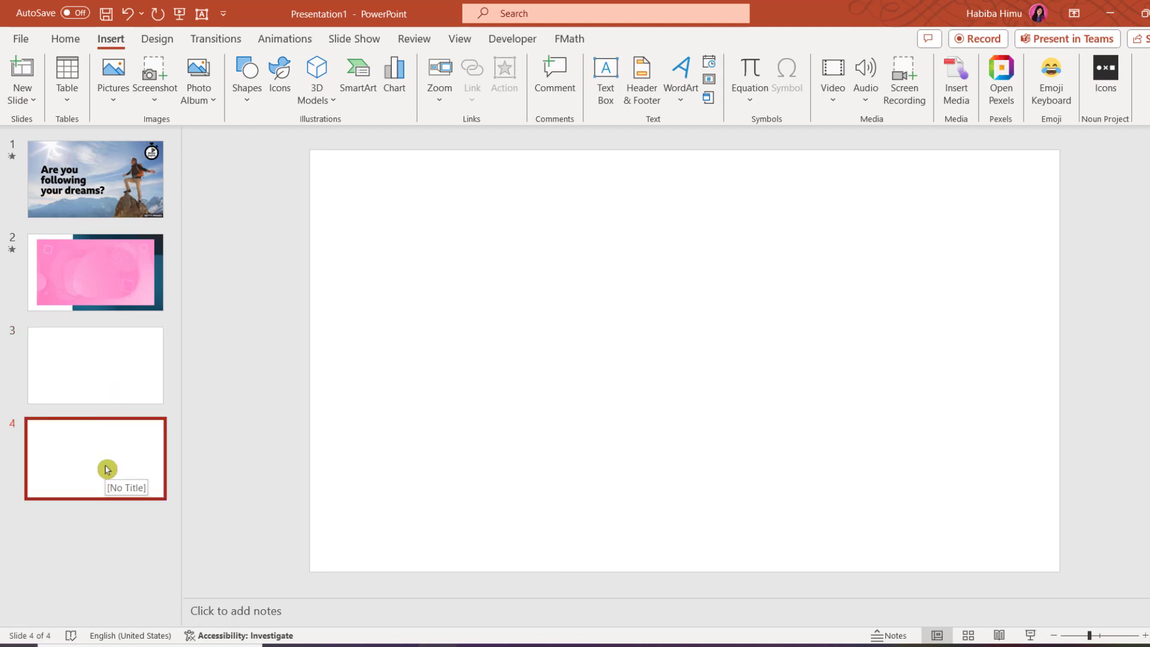
pyautogui.press('Delete')
pyautogui.rightClick(94, 381)
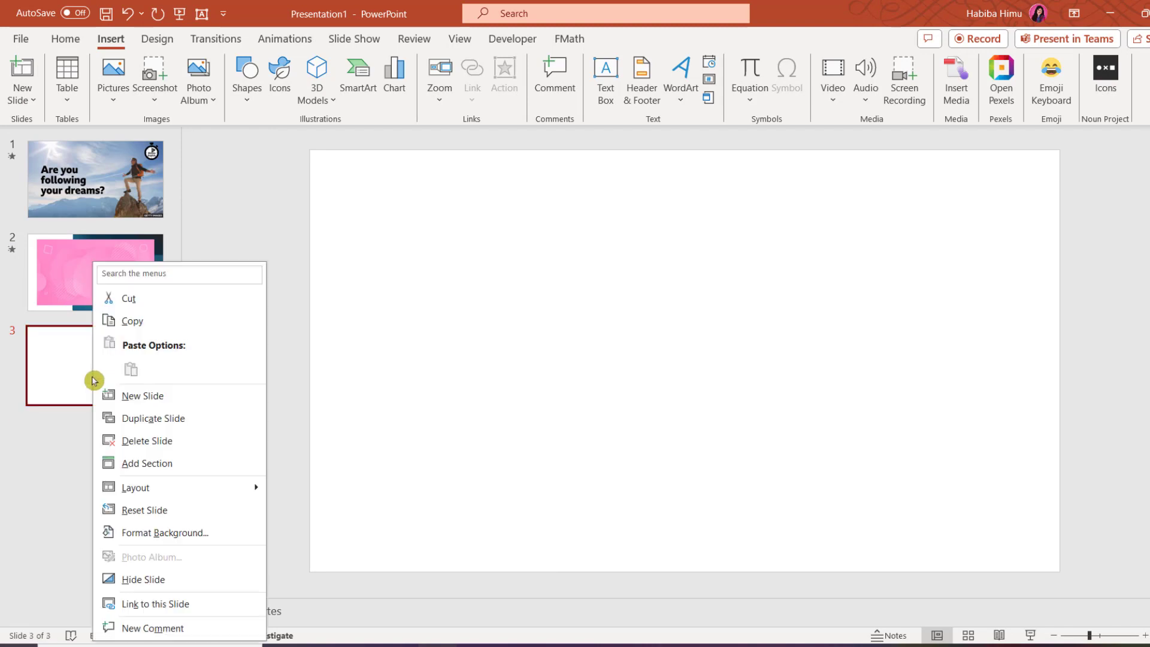
pyautogui.click(146, 396)
pyautogui.press('Delete')
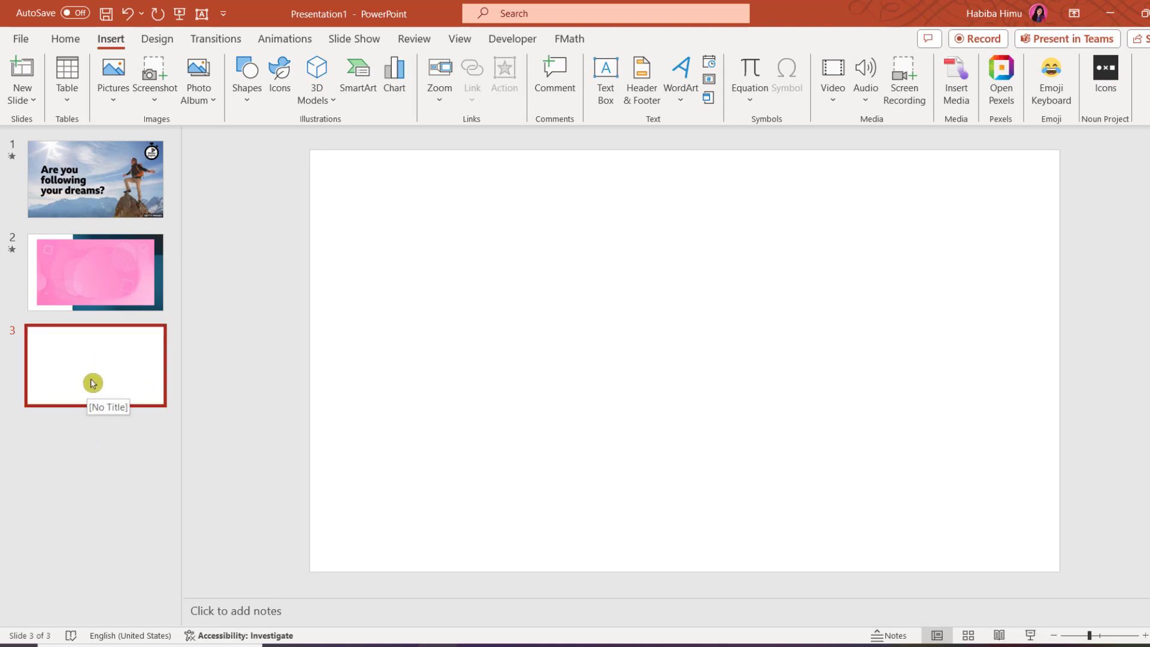
pyautogui.click(557, 221)
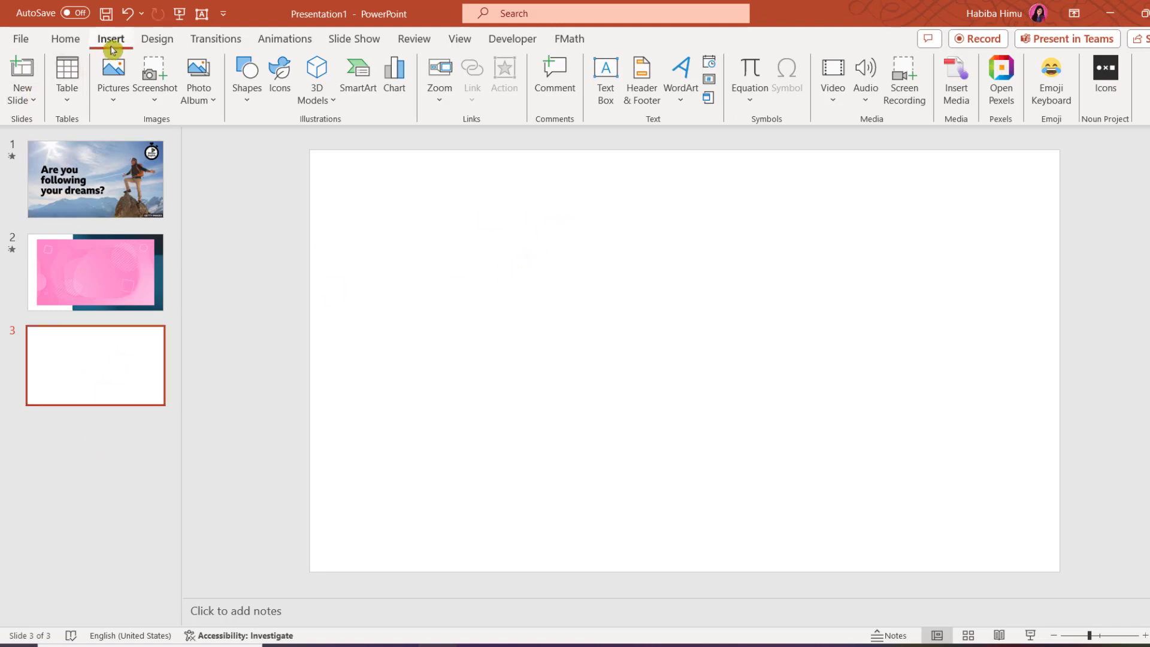
# Open the Online Videos address prompt for slide 3, then switch to the YouTube channel in Chrome.
pyautogui.click(834, 104)
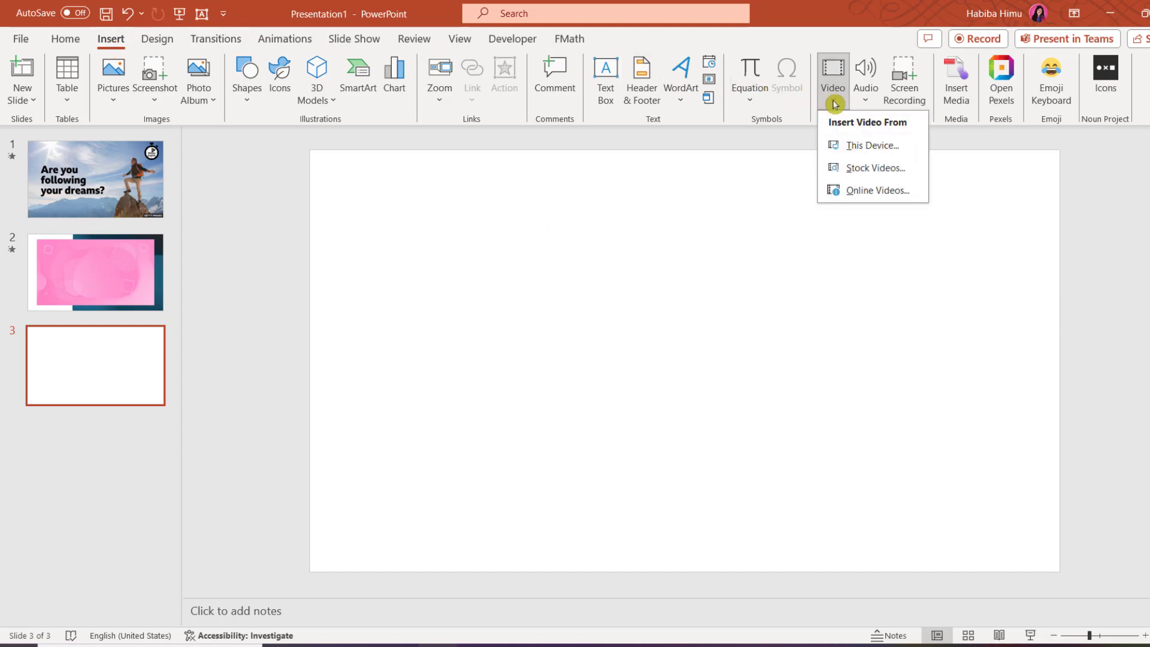
pyautogui.click(871, 191)
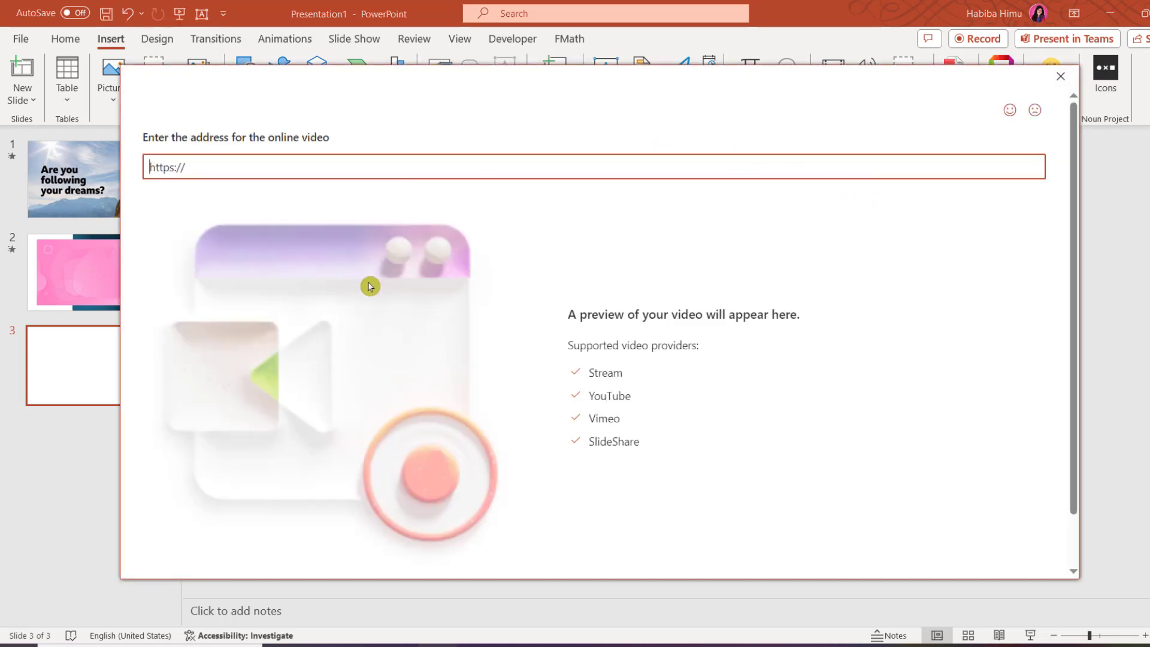
pyautogui.click(205, 167)
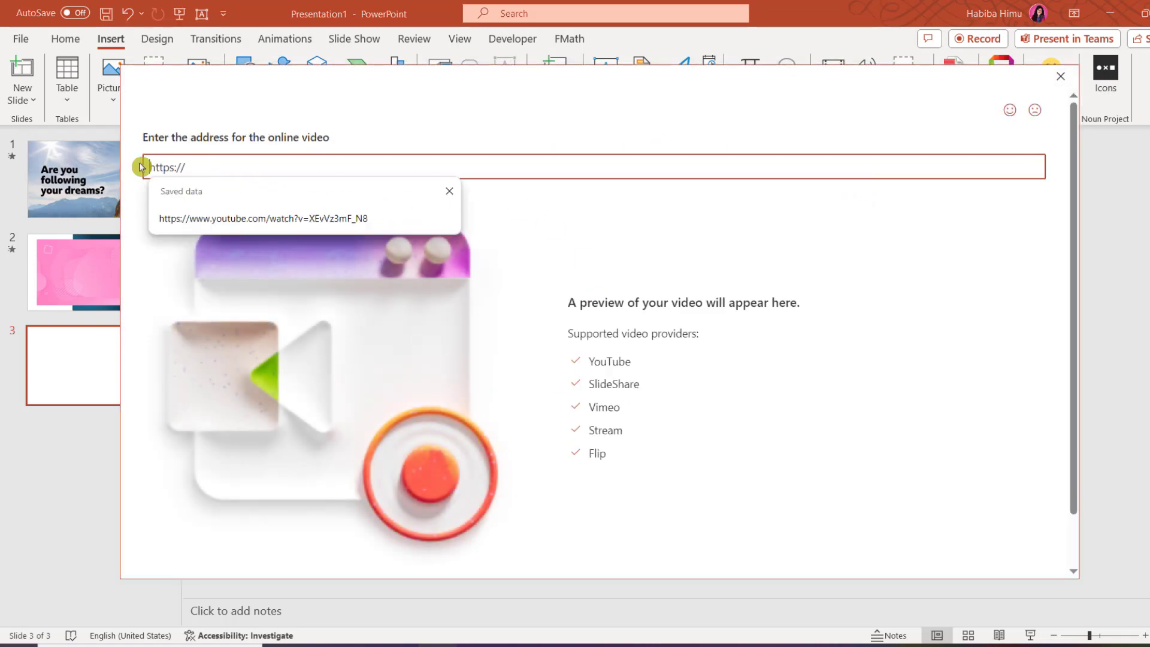
pyautogui.click(522, 198)
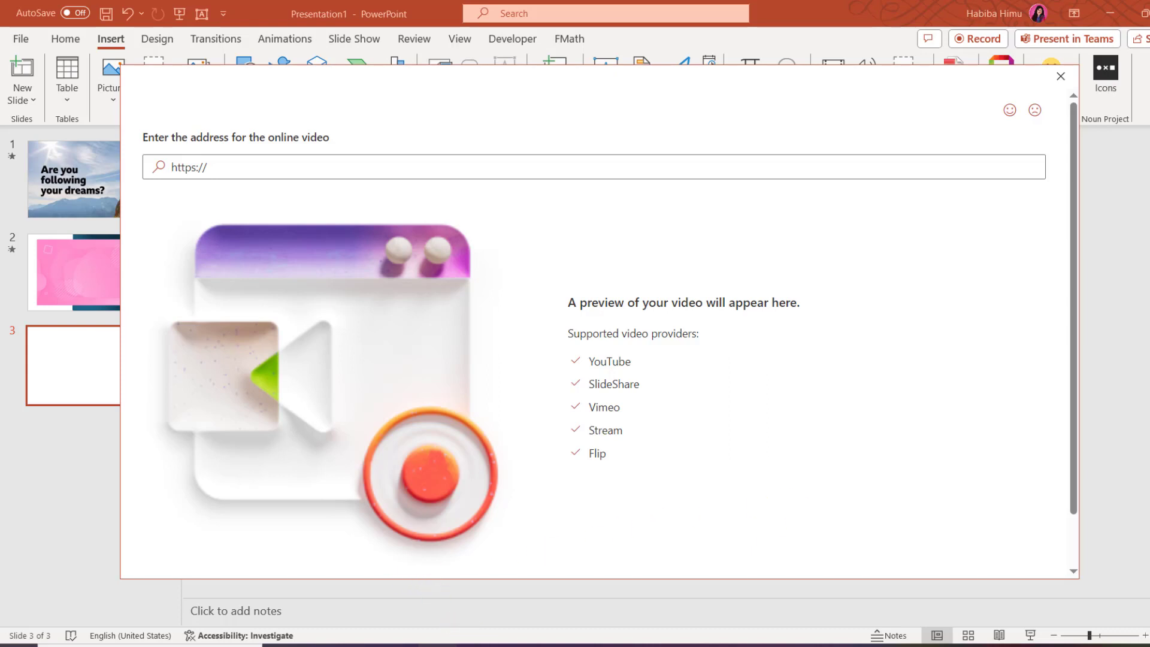
pyautogui.click(476, 646)
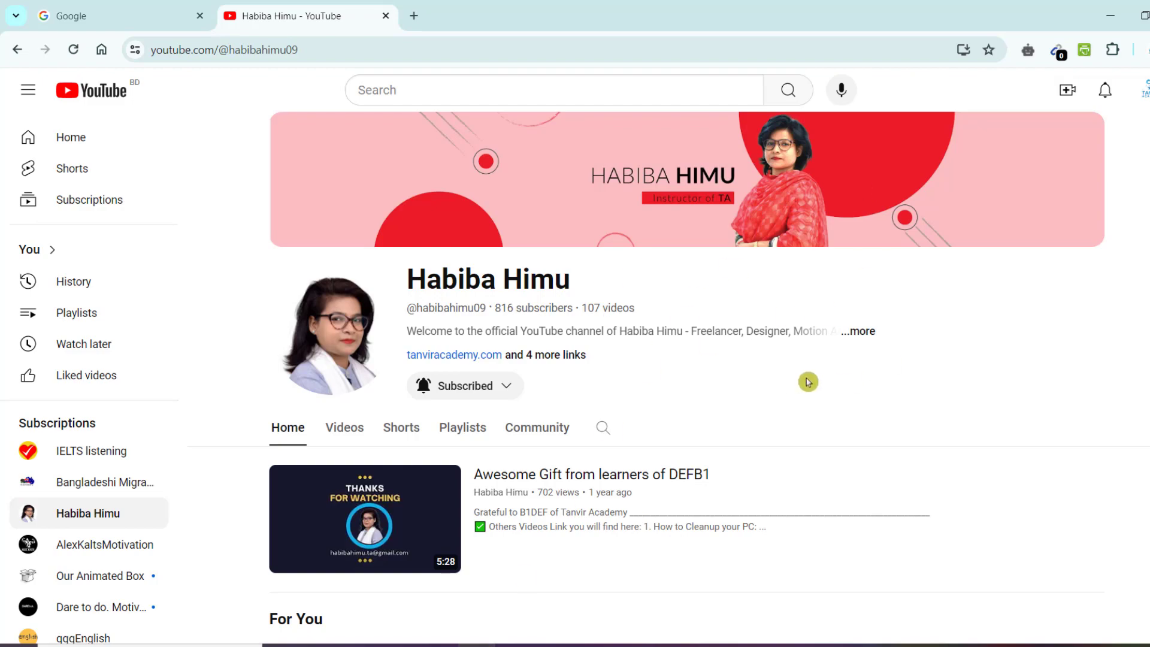
# Open the India Tour photo slideshow video in a new tab, skip the ad and pause it.
pyautogui.scroll(-3, 810, 381)
pyautogui.scroll(-5, 815, 378)
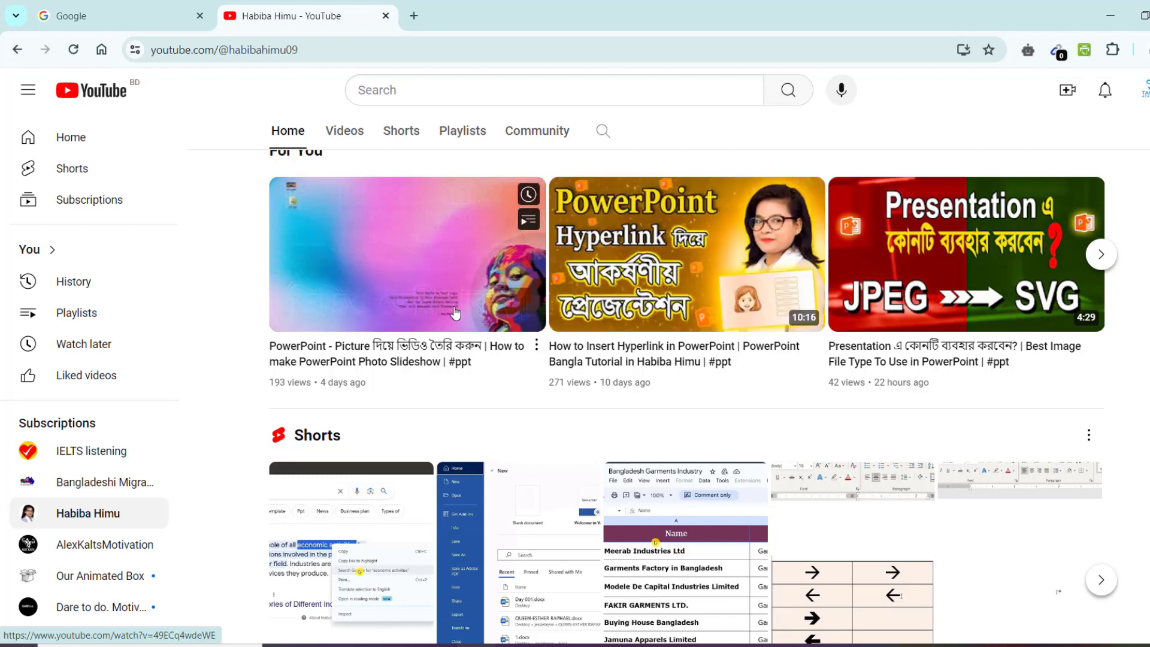
pyautogui.moveTo(408, 254)
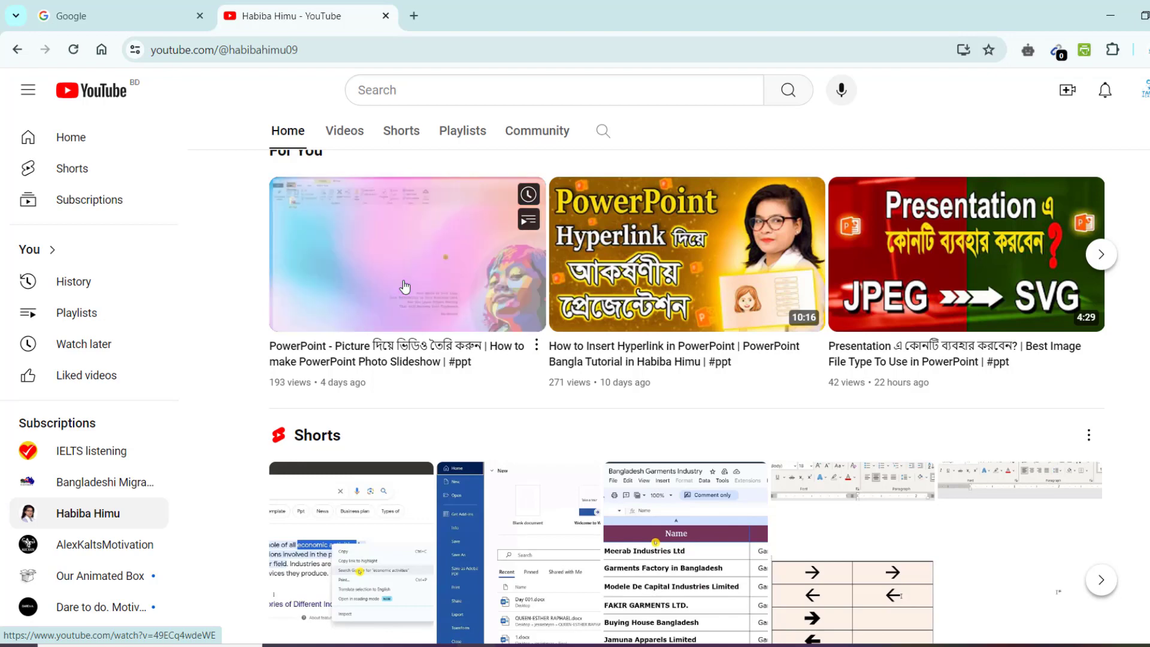
pyautogui.middleClick(404, 286)
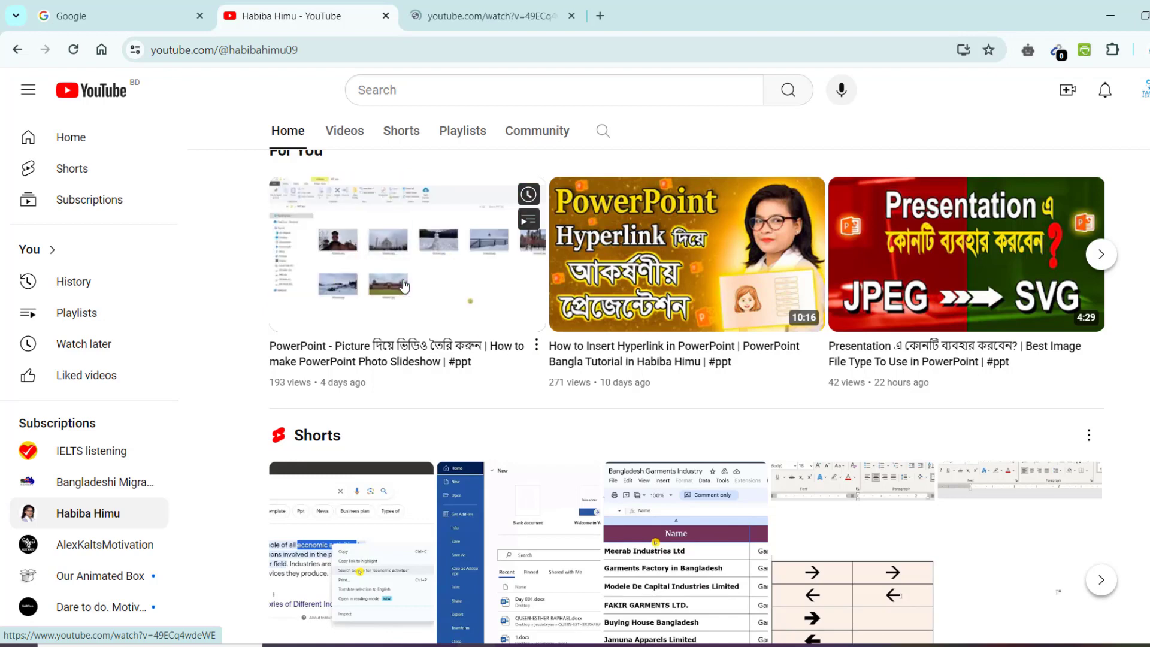
pyautogui.click(459, 14)
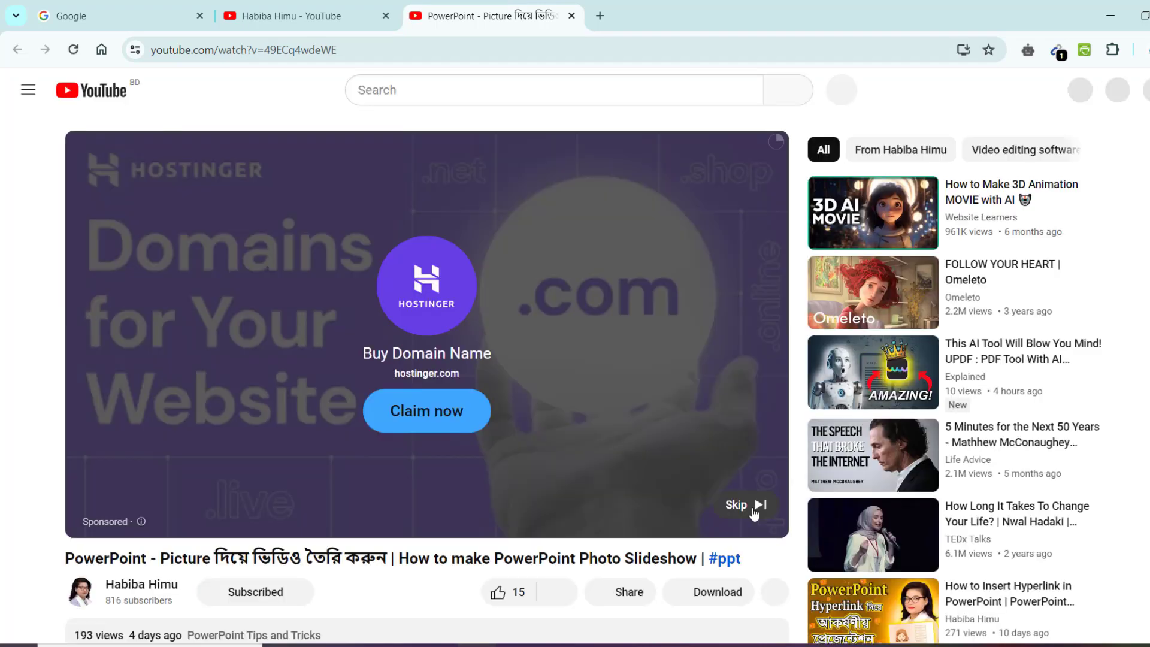
pyautogui.click(743, 510)
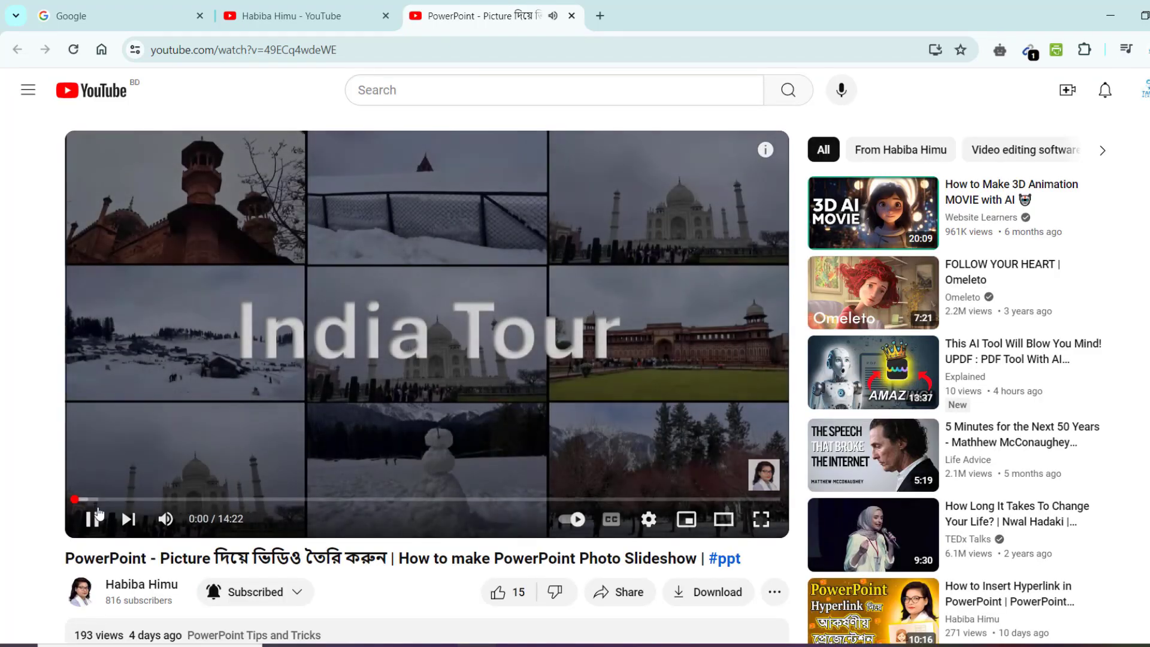
pyautogui.click(100, 522)
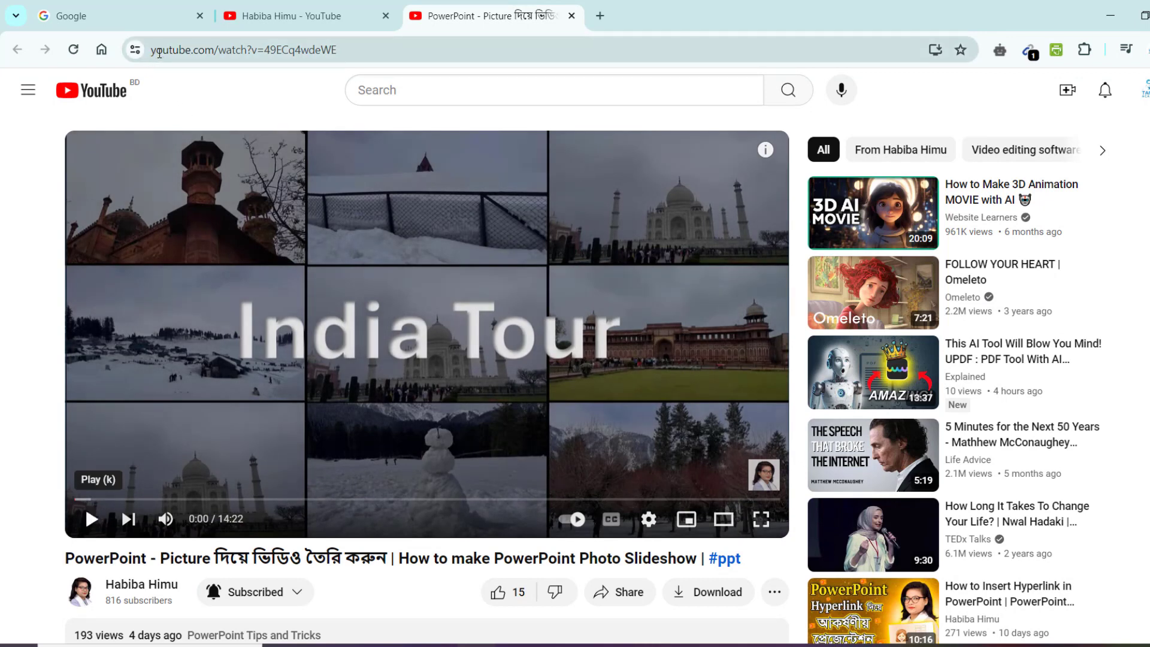
# Copy the video's web address and return to PowerPoint's online video dialog.
pyautogui.click(254, 50)
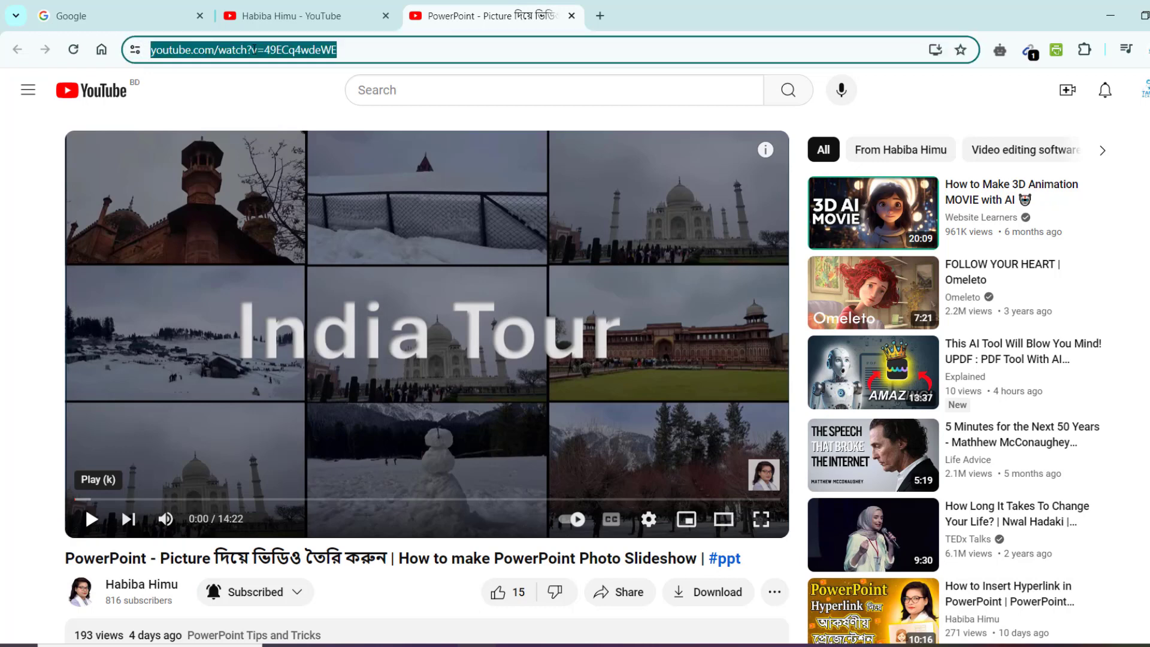
pyautogui.rightClick(254, 49)
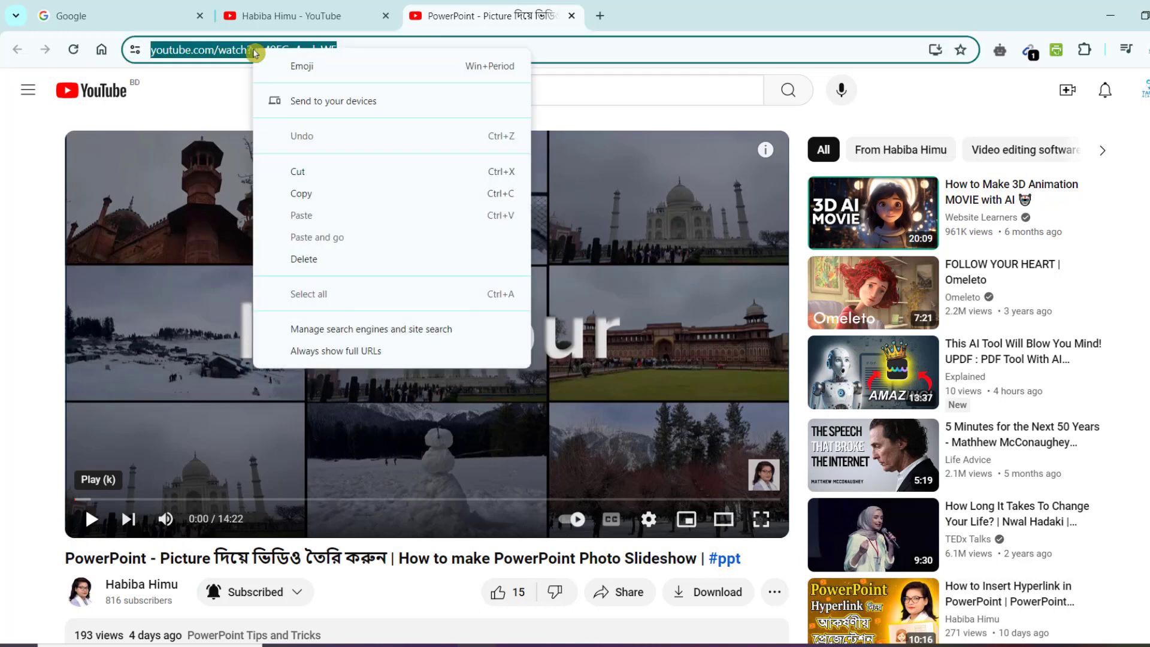
pyautogui.click(308, 195)
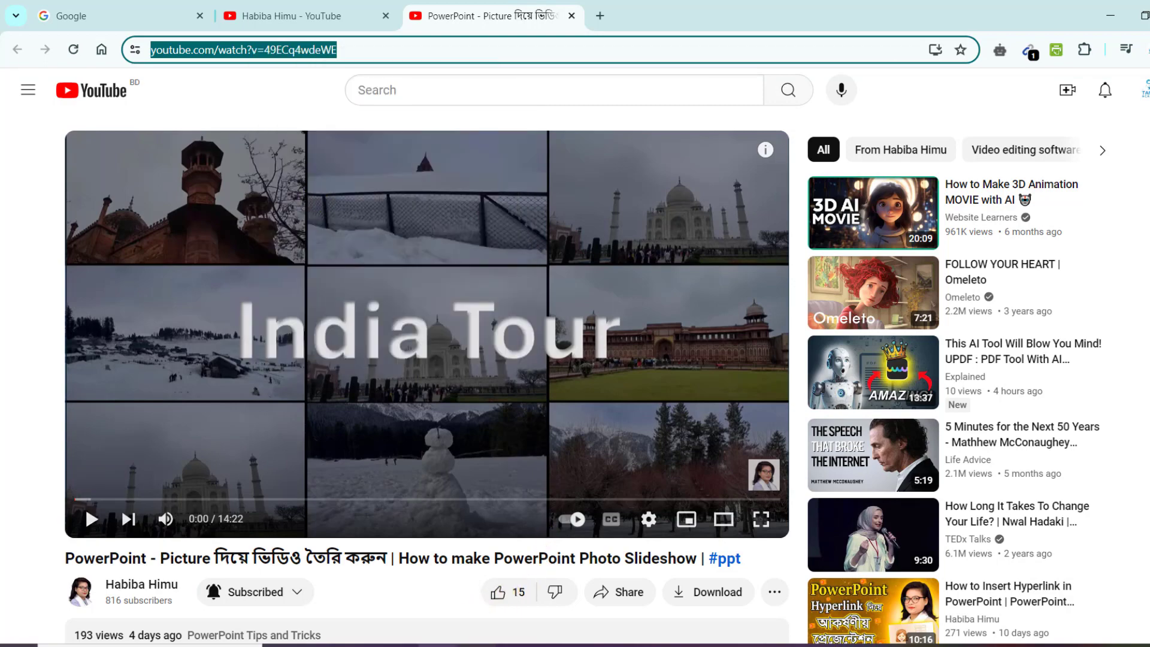
pyautogui.click(448, 641)
# Paste the copied India Tour YouTube address and insert the video onto slide 3.
pyautogui.click(218, 162)
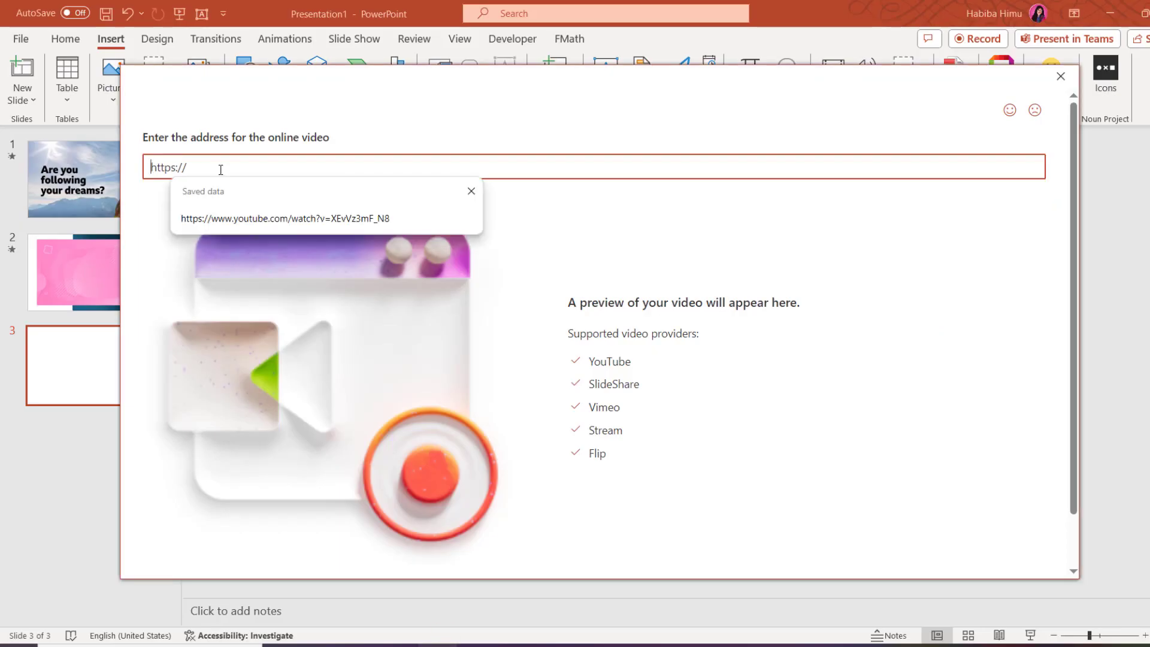
pyautogui.write('https://www.youtube.com/watch?v=49ECq4wdeWE')
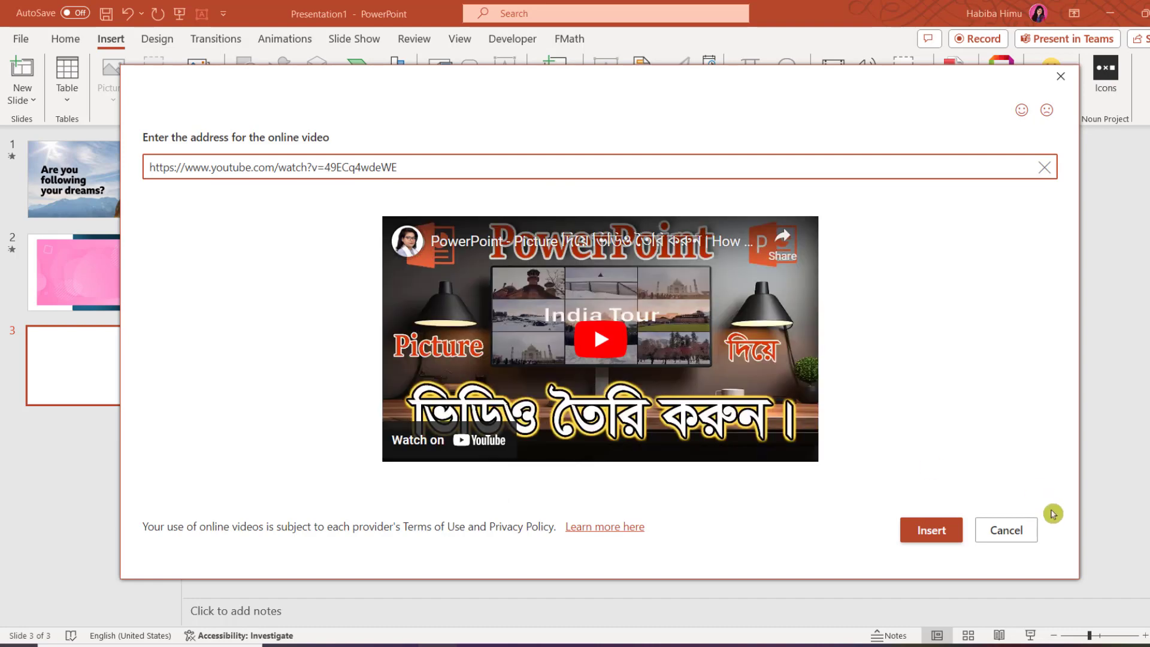
pyautogui.click(932, 531)
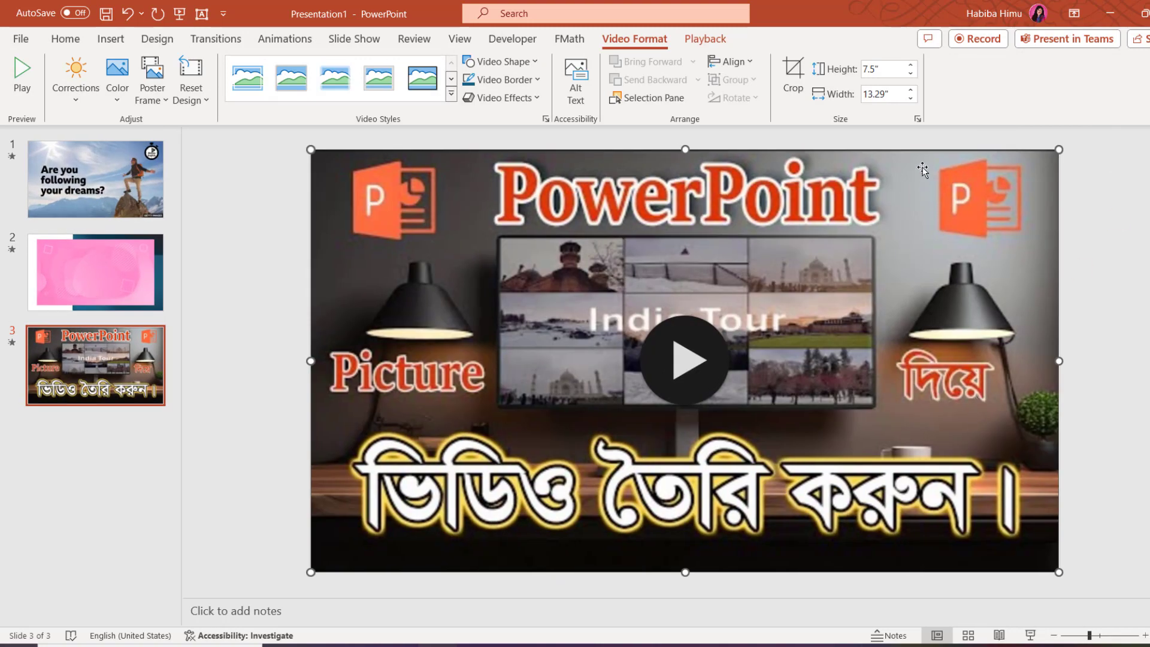
# Set the YouTube video's Playback Start option to Automatically.
pyautogui.click(264, 308)
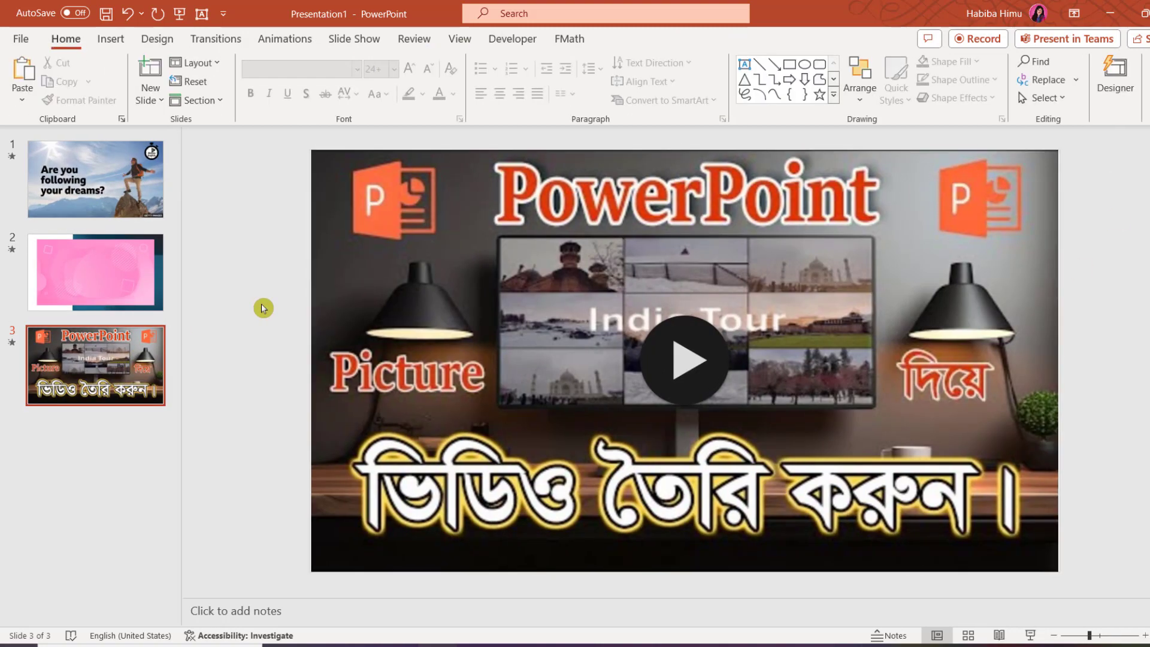
pyautogui.click(882, 193)
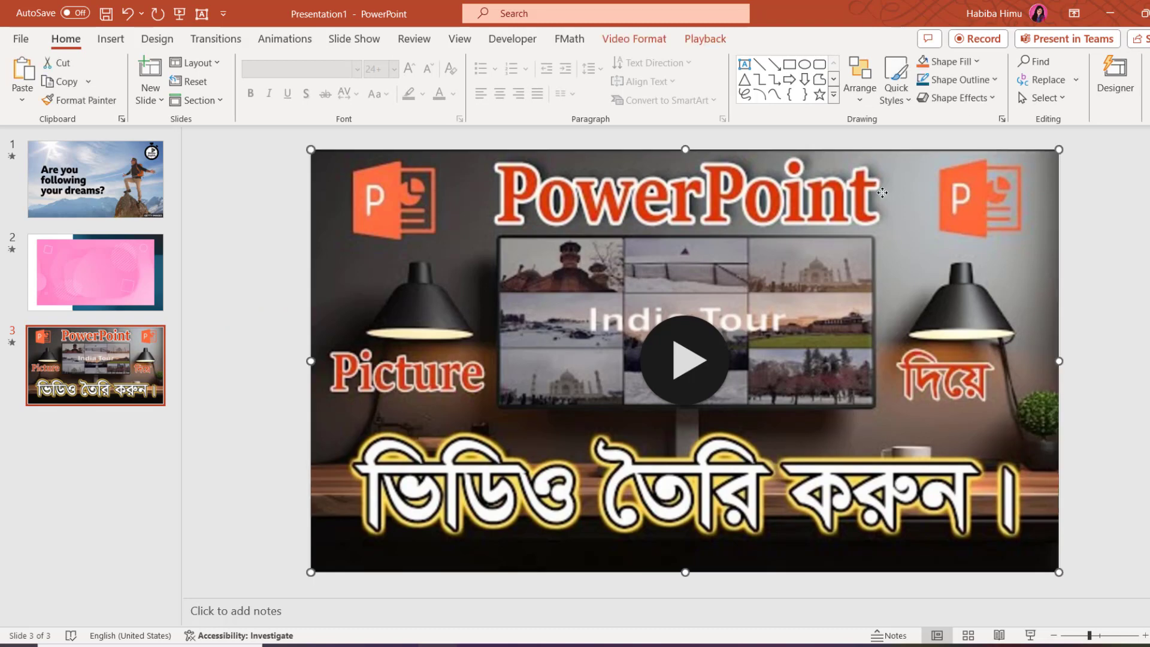
pyautogui.click(706, 40)
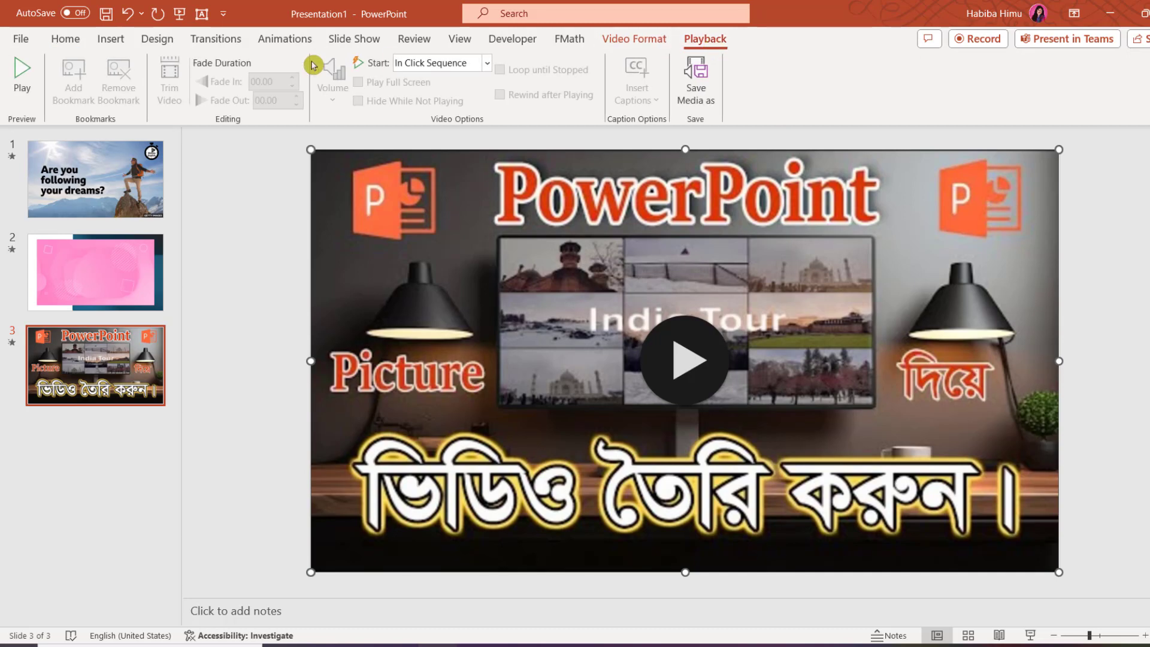
pyautogui.click(459, 63)
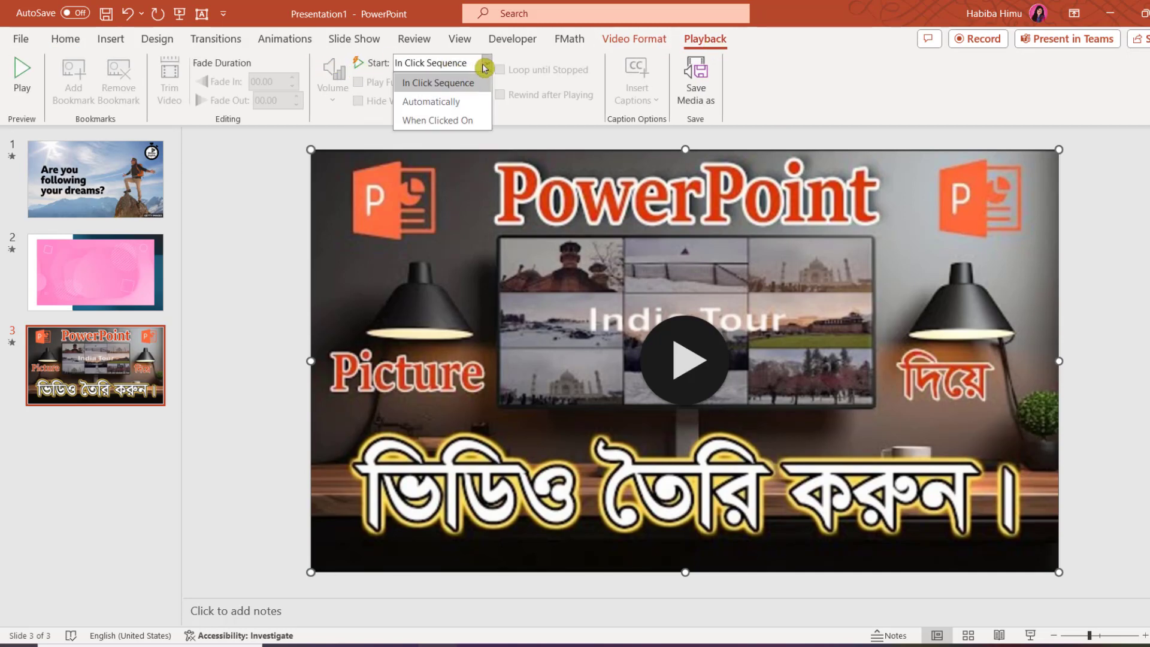
pyautogui.click(449, 102)
# Run the slide show from slide 3 to preview the YouTube video.
pyautogui.click(1123, 424)
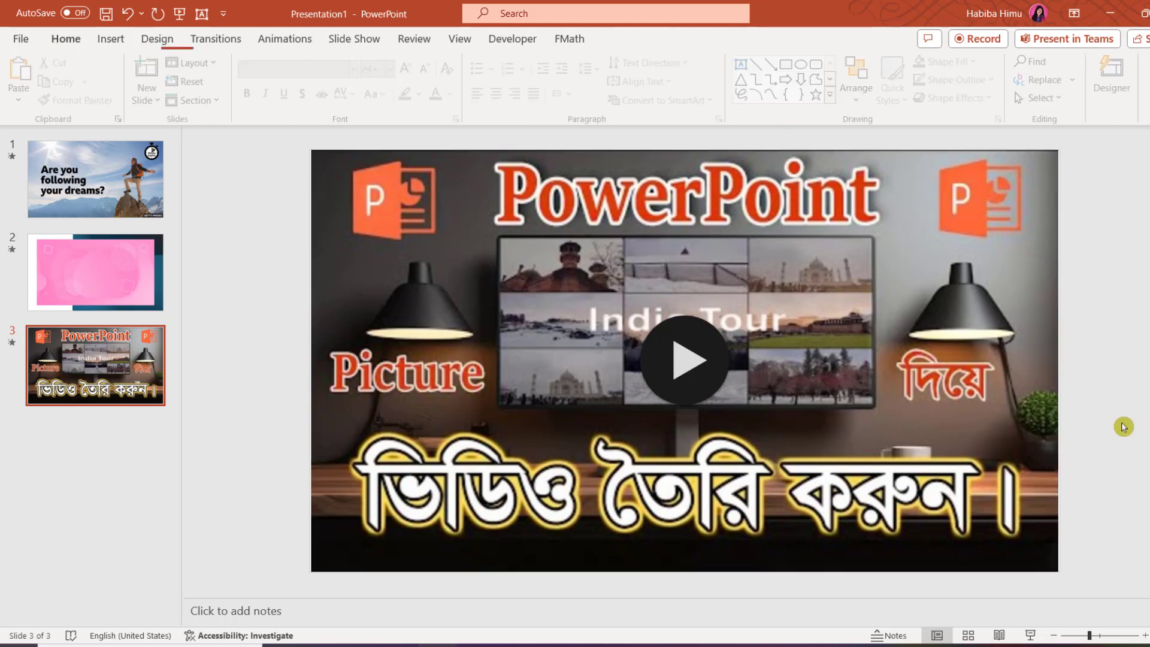
pyautogui.click(1032, 637)
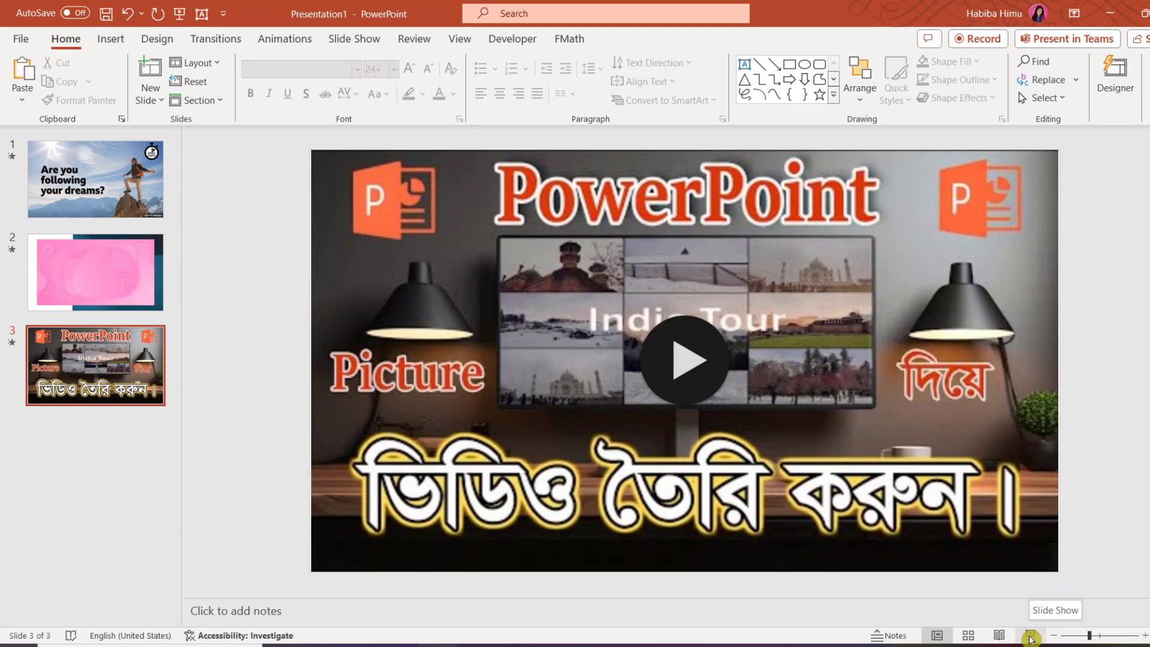
pyautogui.click(1031, 637)
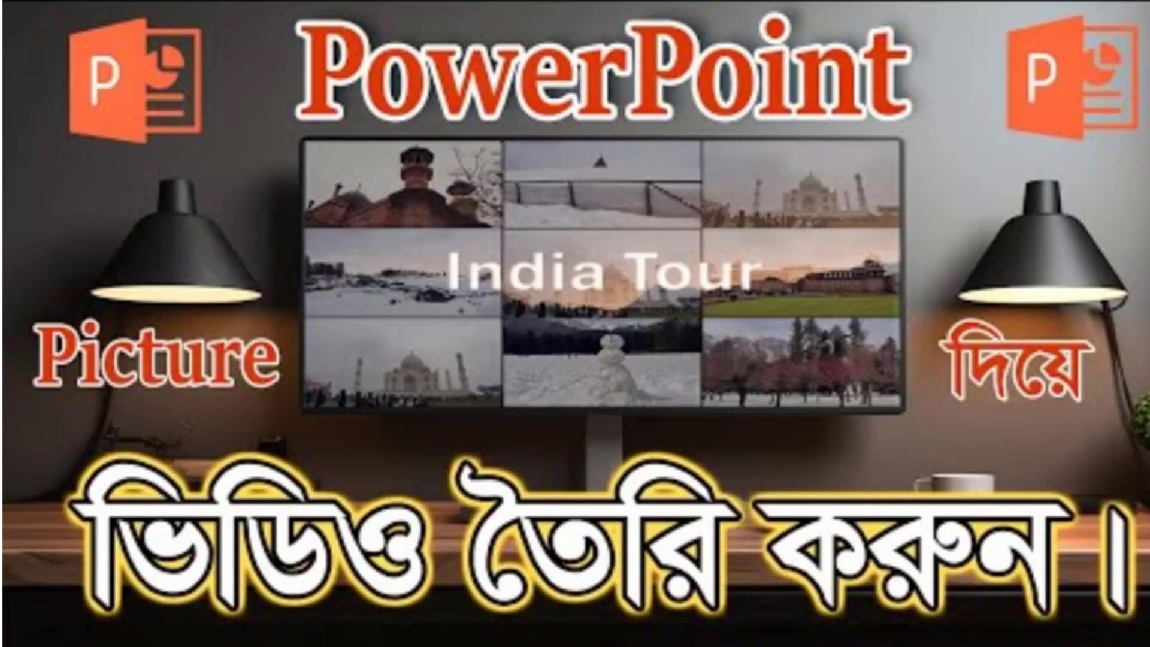
pyautogui.click(554, 330)
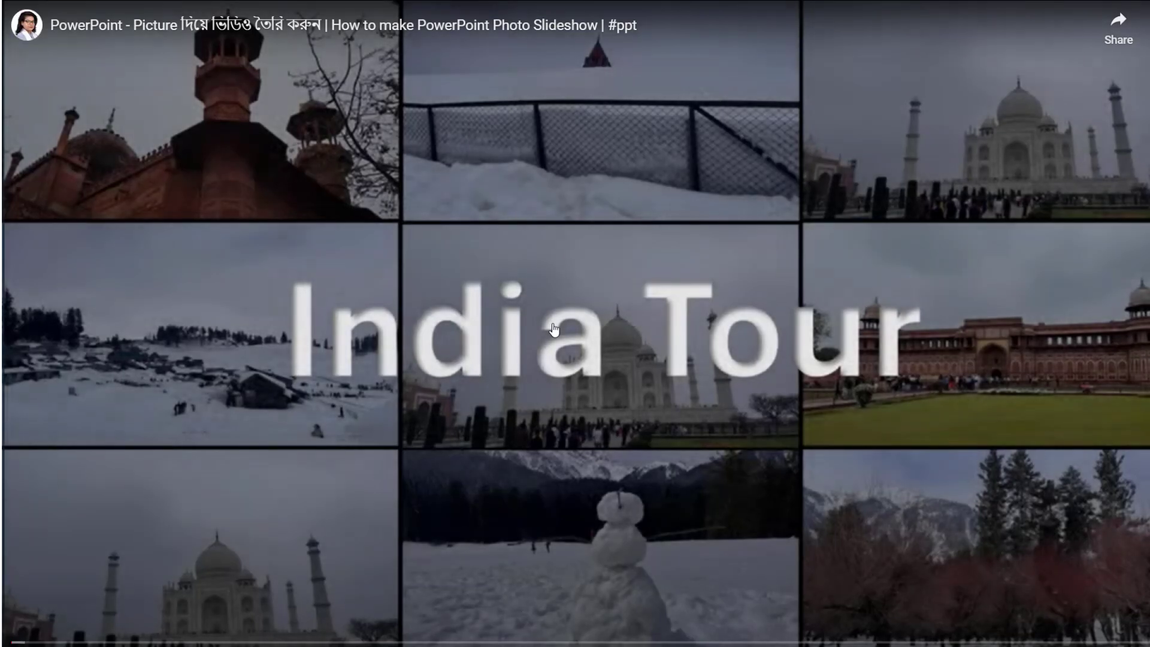
pyautogui.click(553, 326)
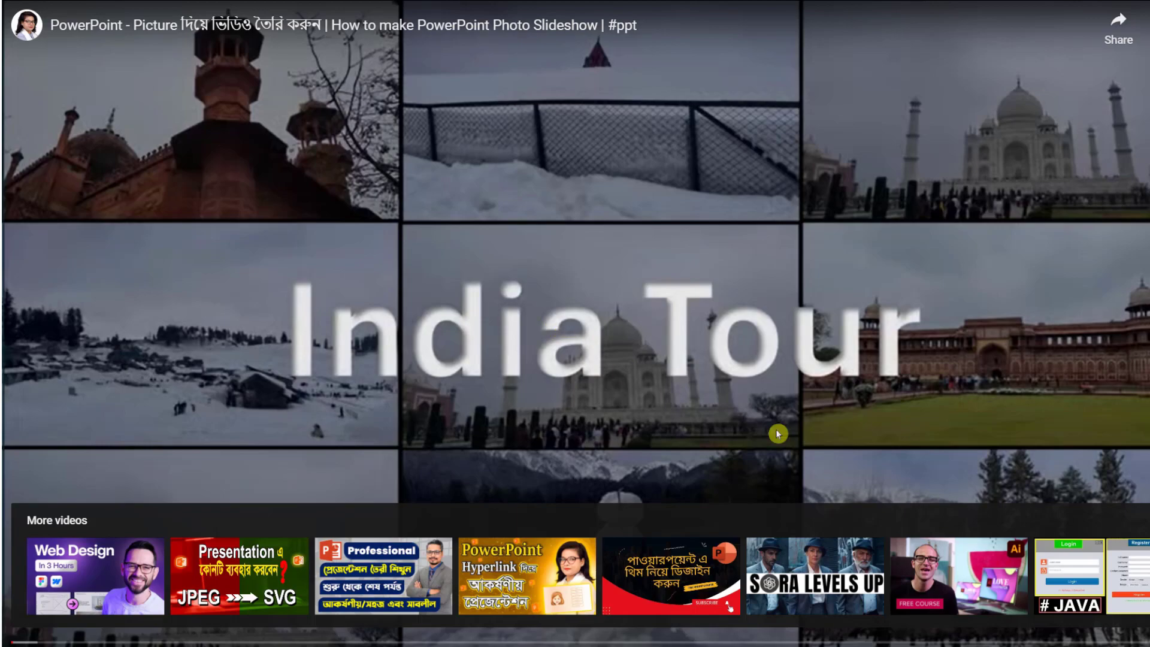
pyautogui.press('Escape')
pyautogui.click(273, 361)
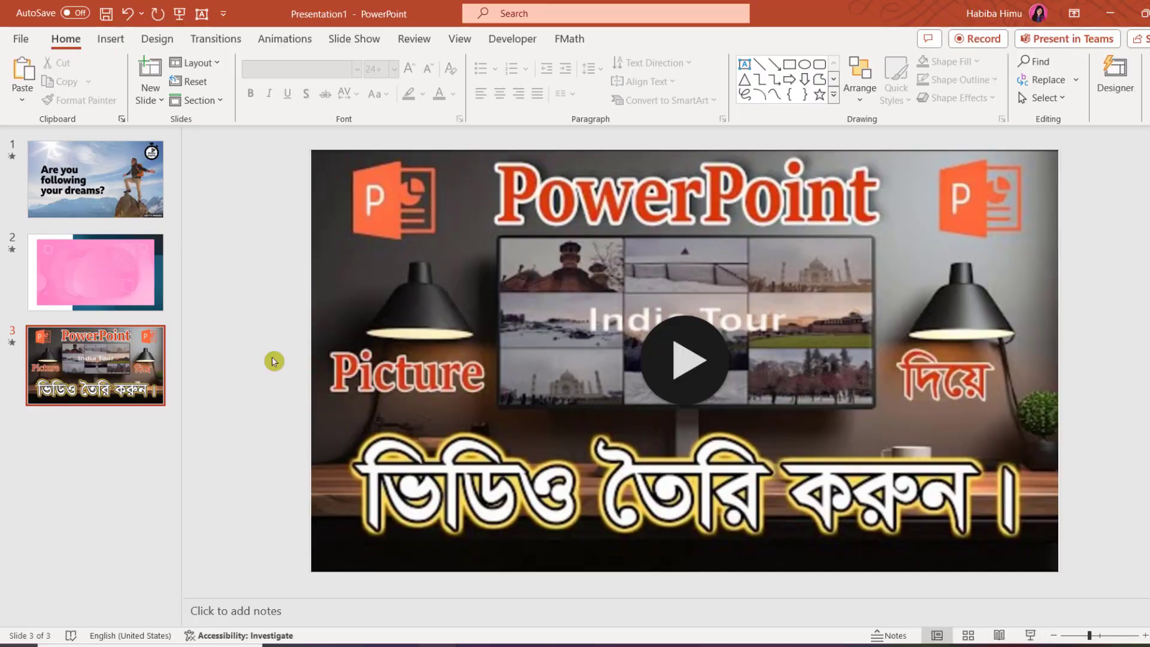
pyautogui.hotkey('alt', 'n')
pyautogui.press('o')
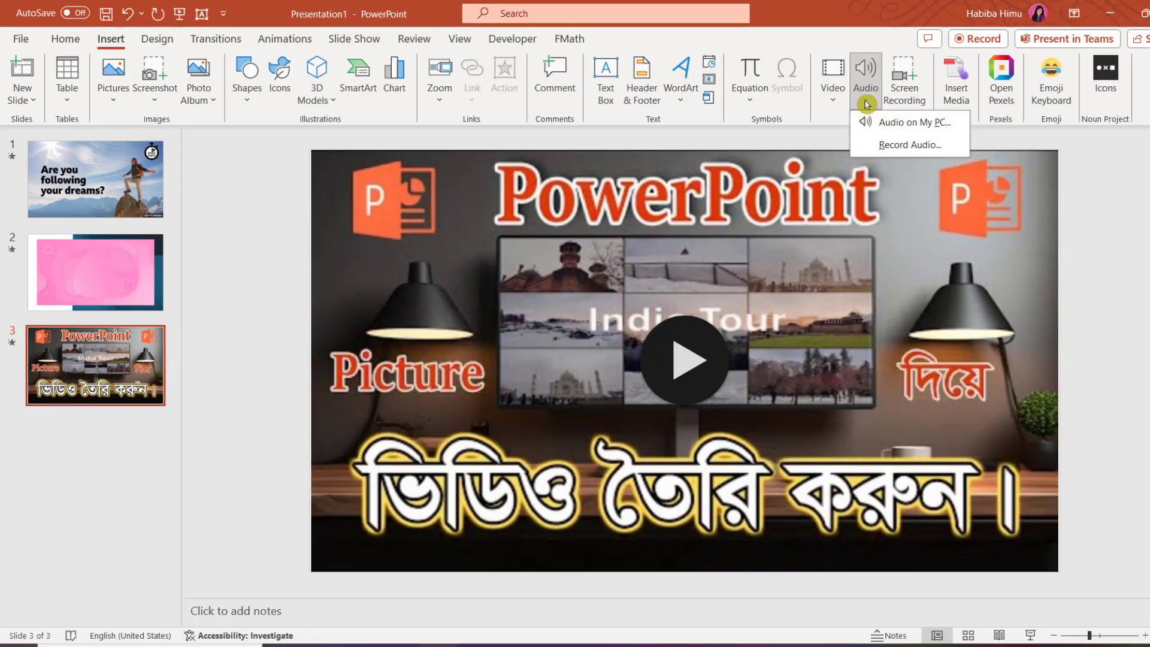
pyautogui.press('Escape')
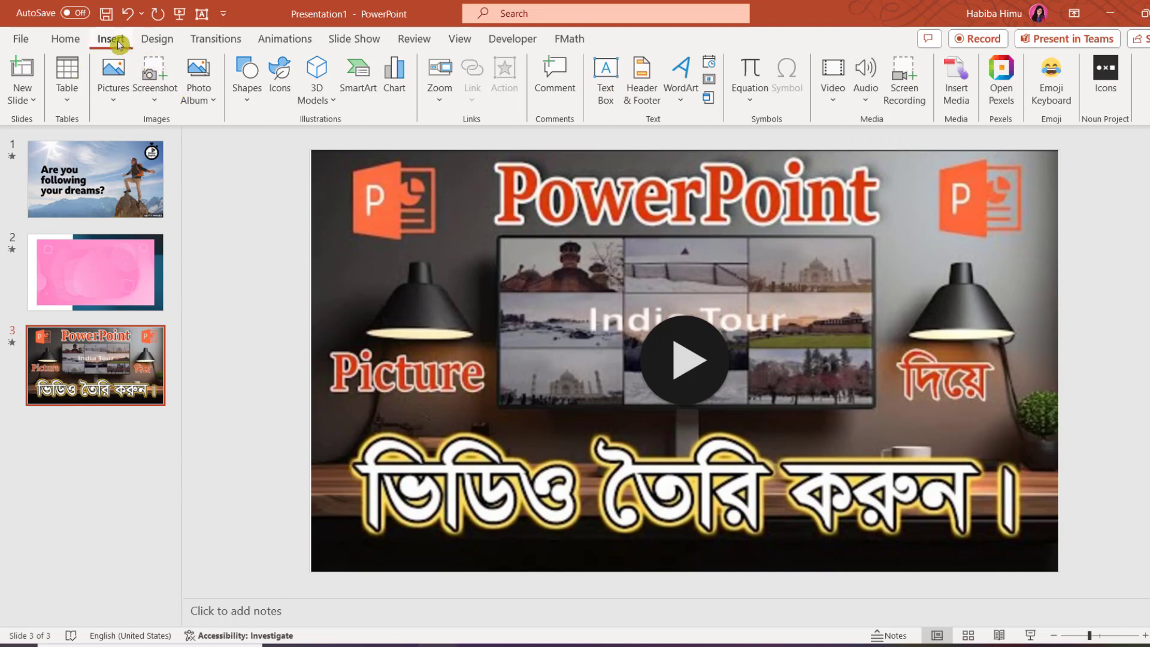